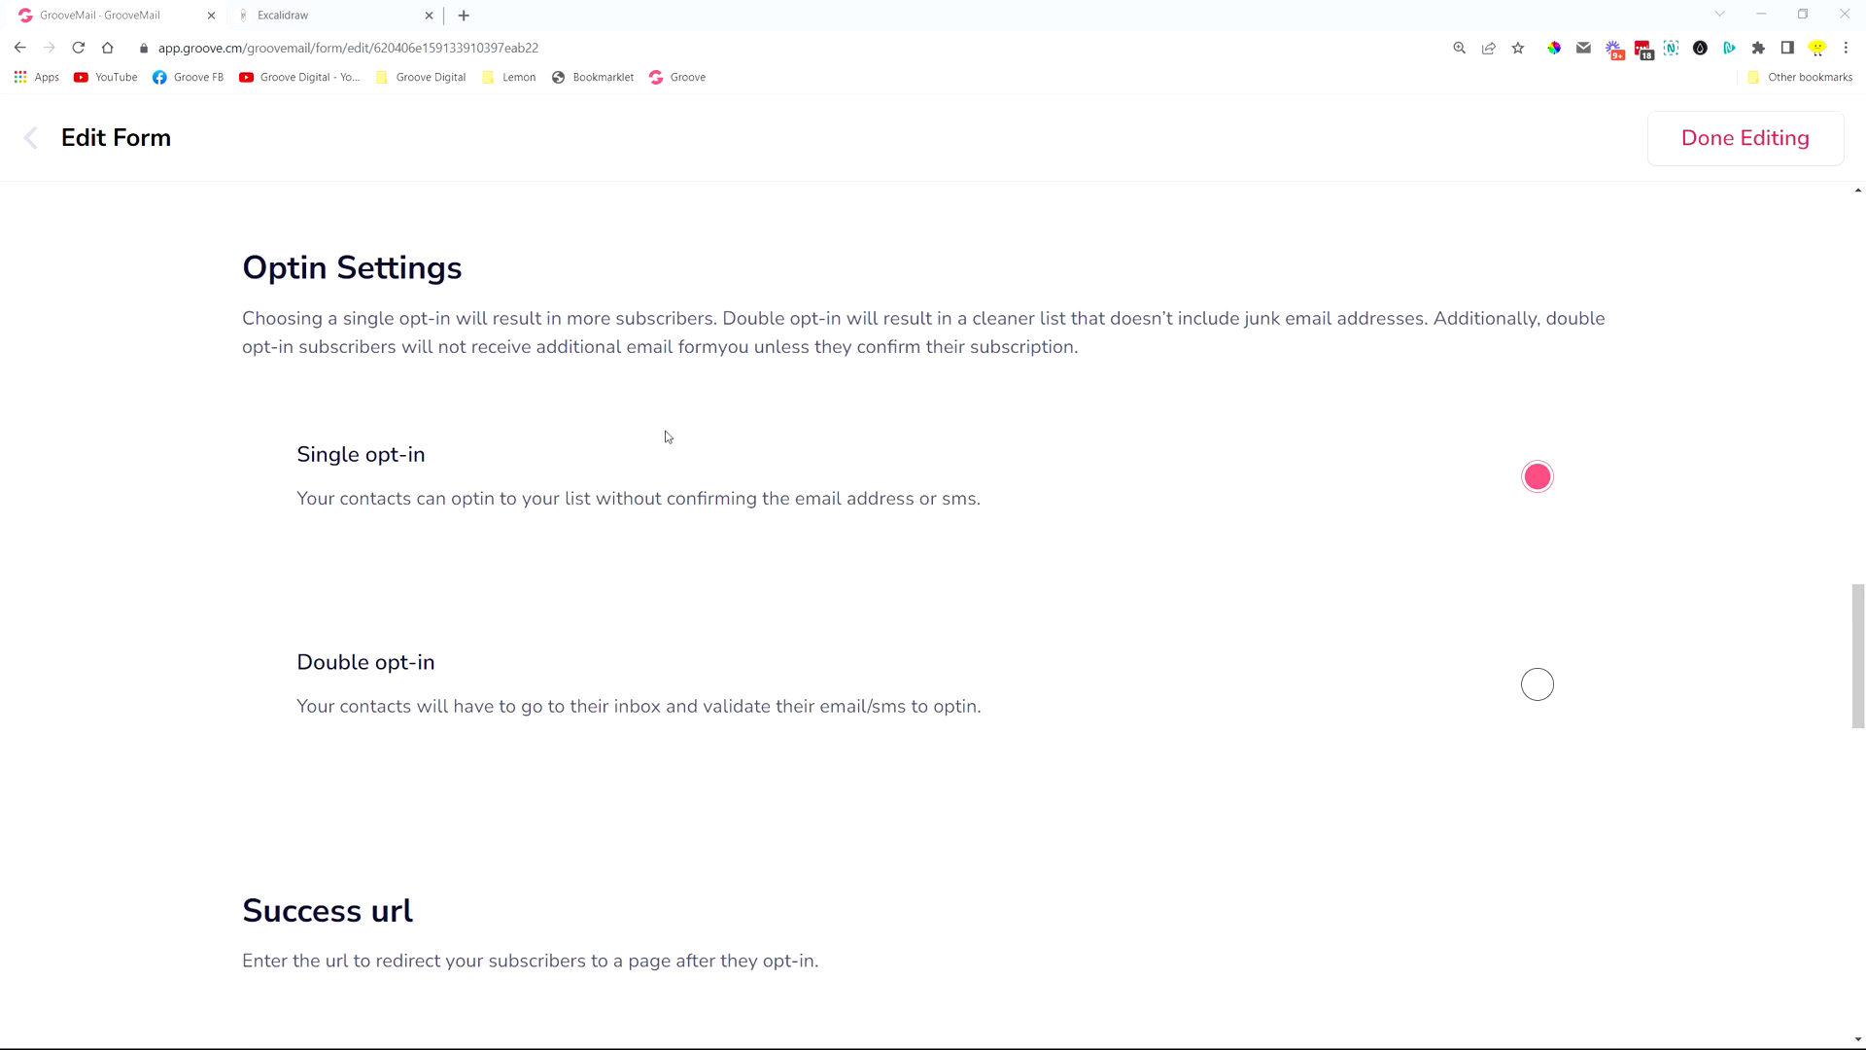
pyautogui.scroll(-3, 692, 458)
pyautogui.scroll(-1, 269, 420)
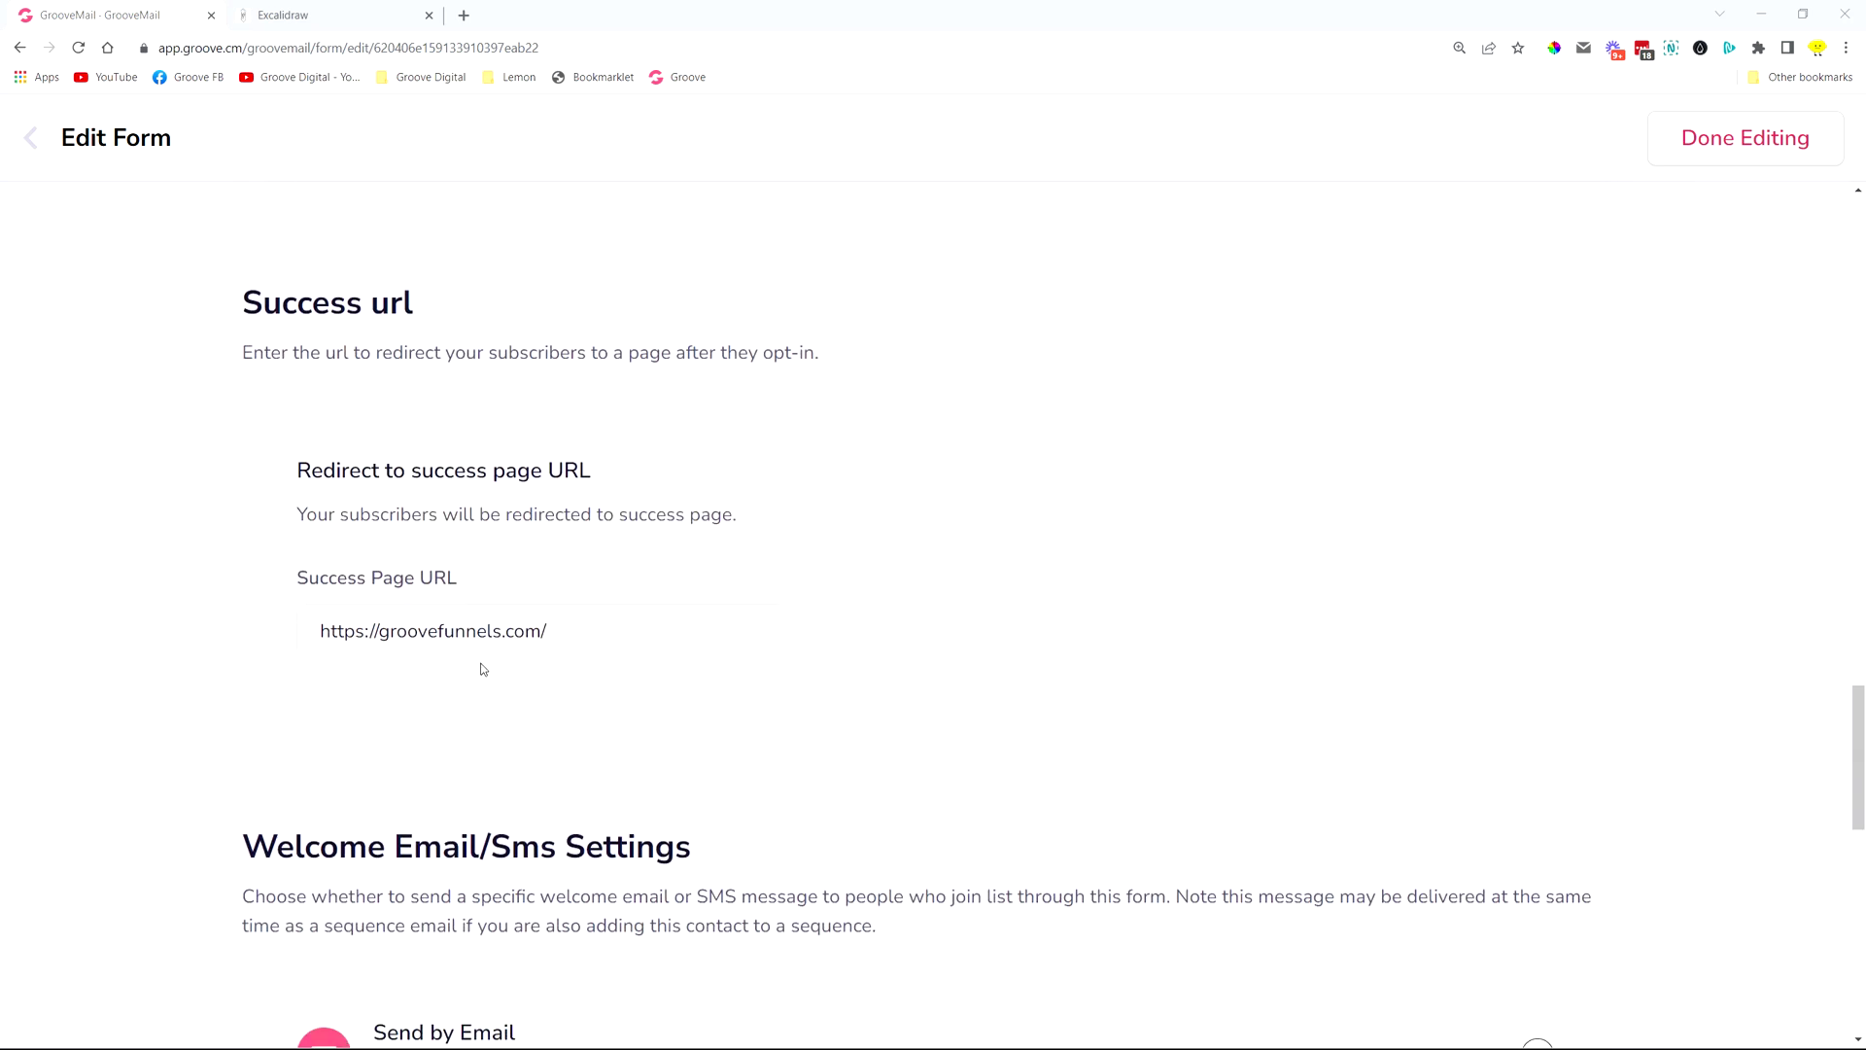
# - Switch the GrooveMail form to double opt-in and bring up the Excalidraw opt-in flowchart
pyautogui.moveTo(591, 630); pyautogui.dragTo(302, 630)
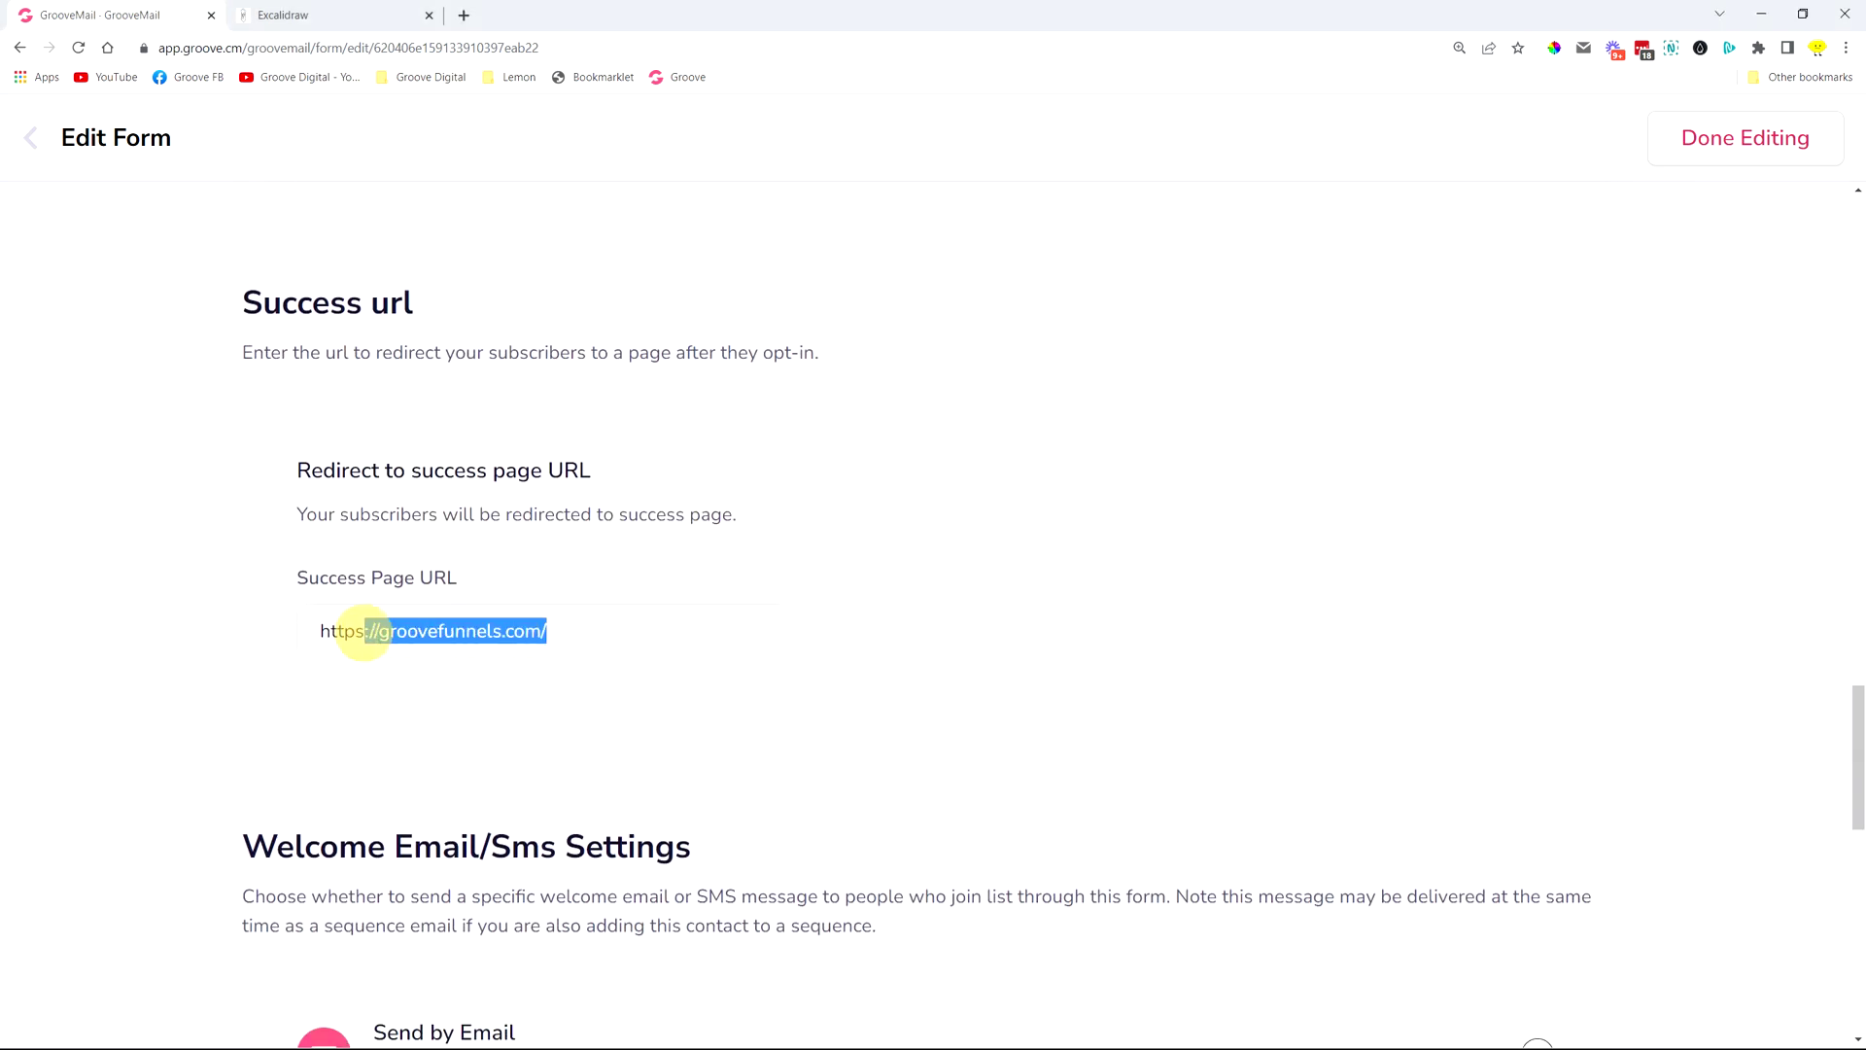
pyautogui.scroll(1, 580, 556)
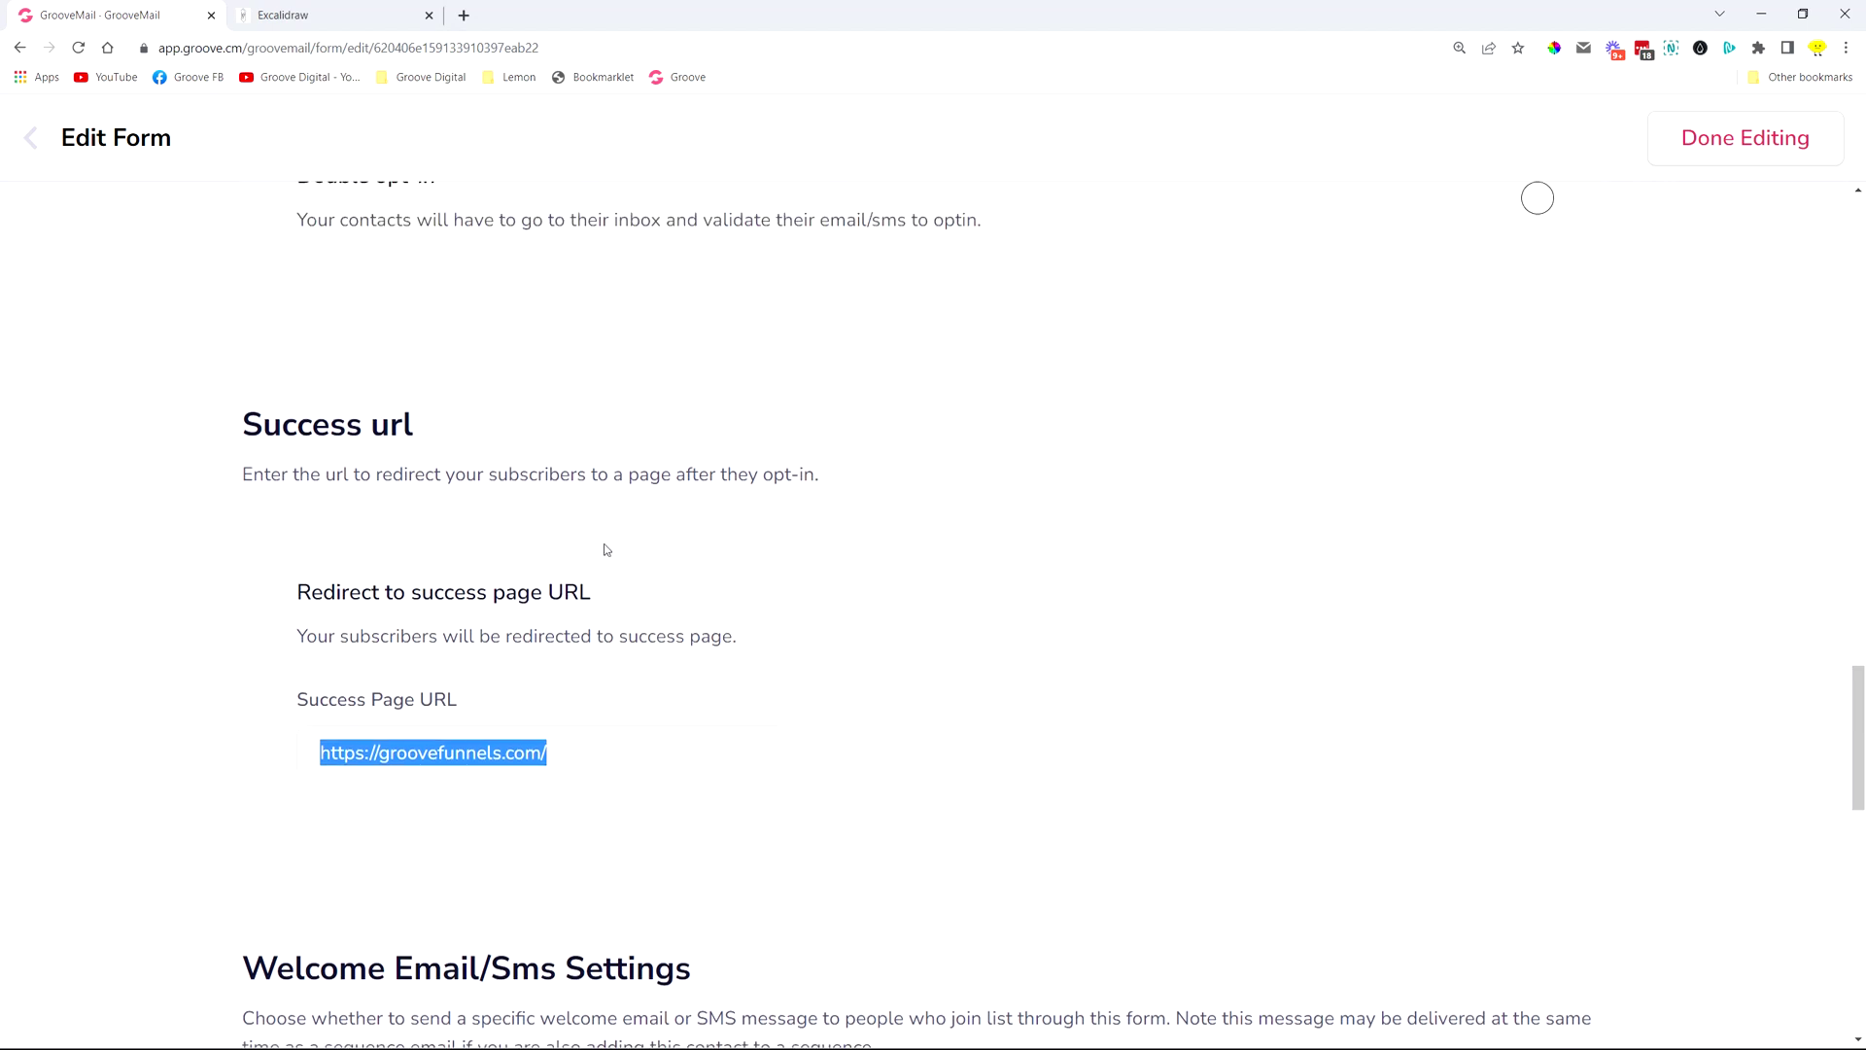
pyautogui.scroll(1, 580, 547)
pyautogui.scroll(1, 579, 525)
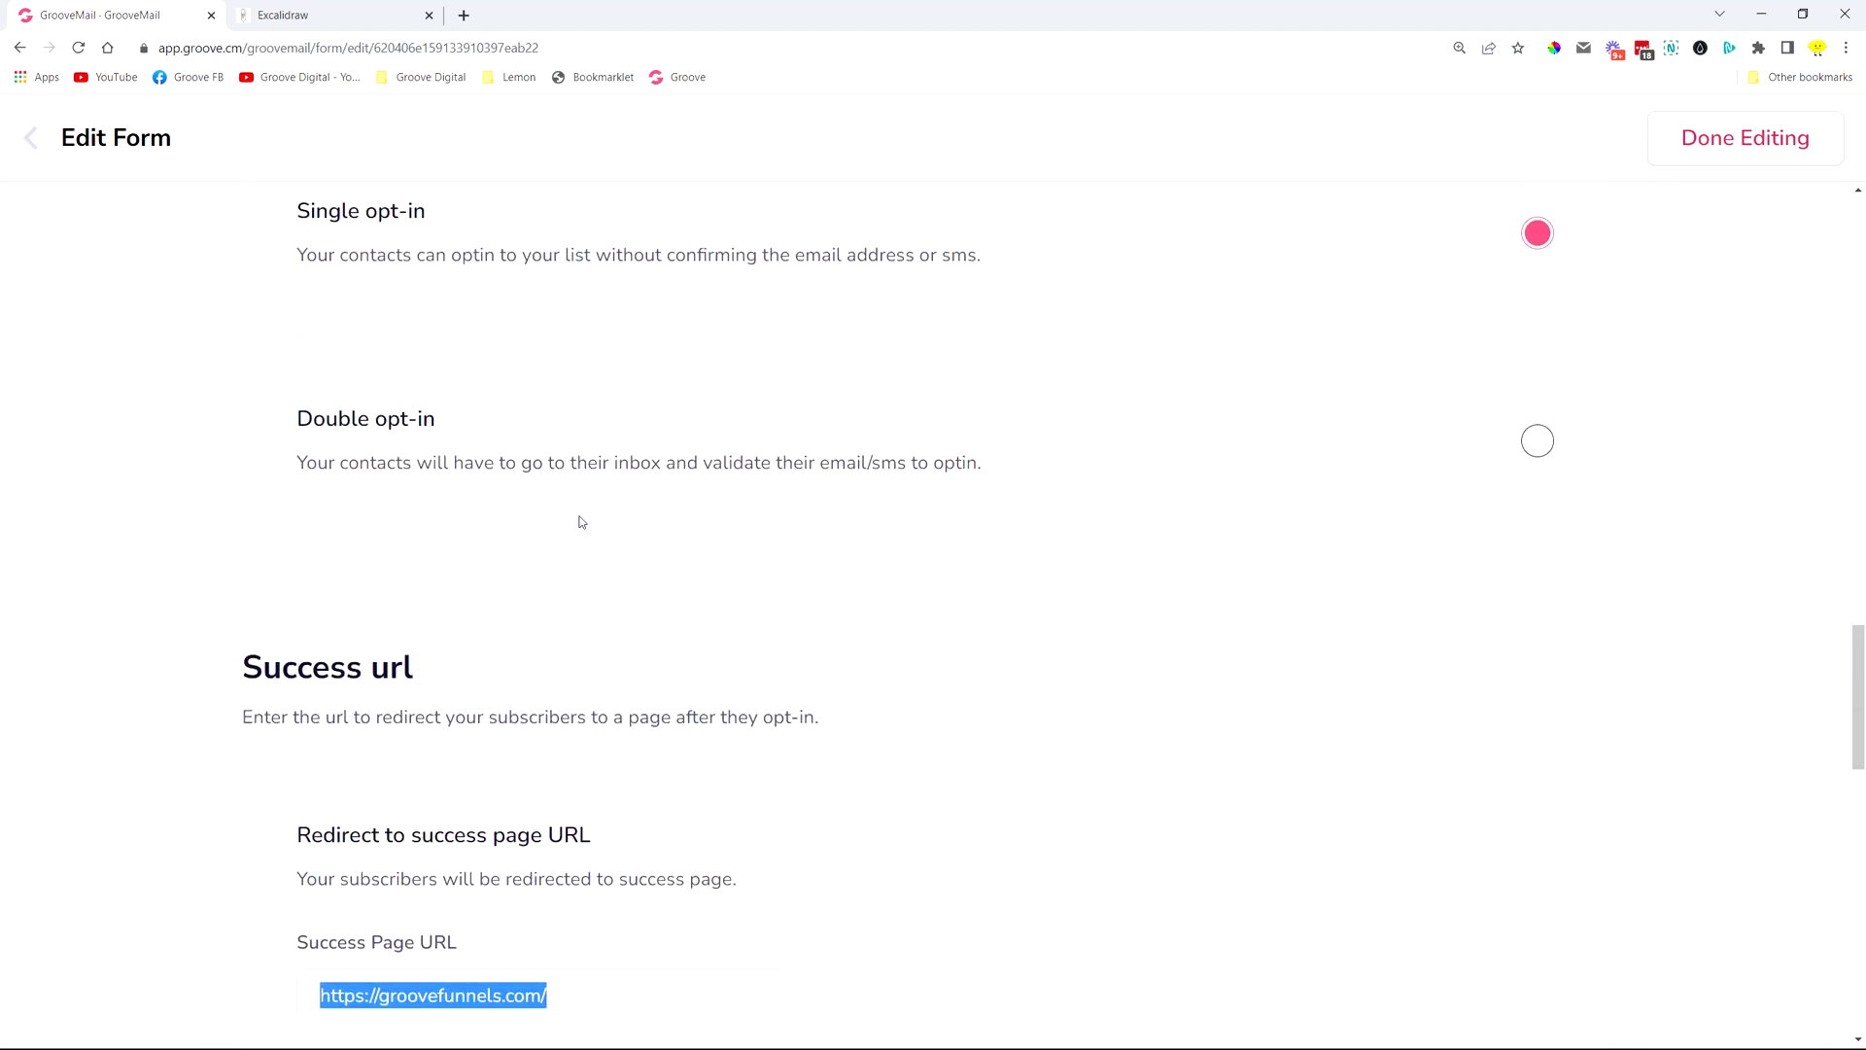
pyautogui.click(1533, 444)
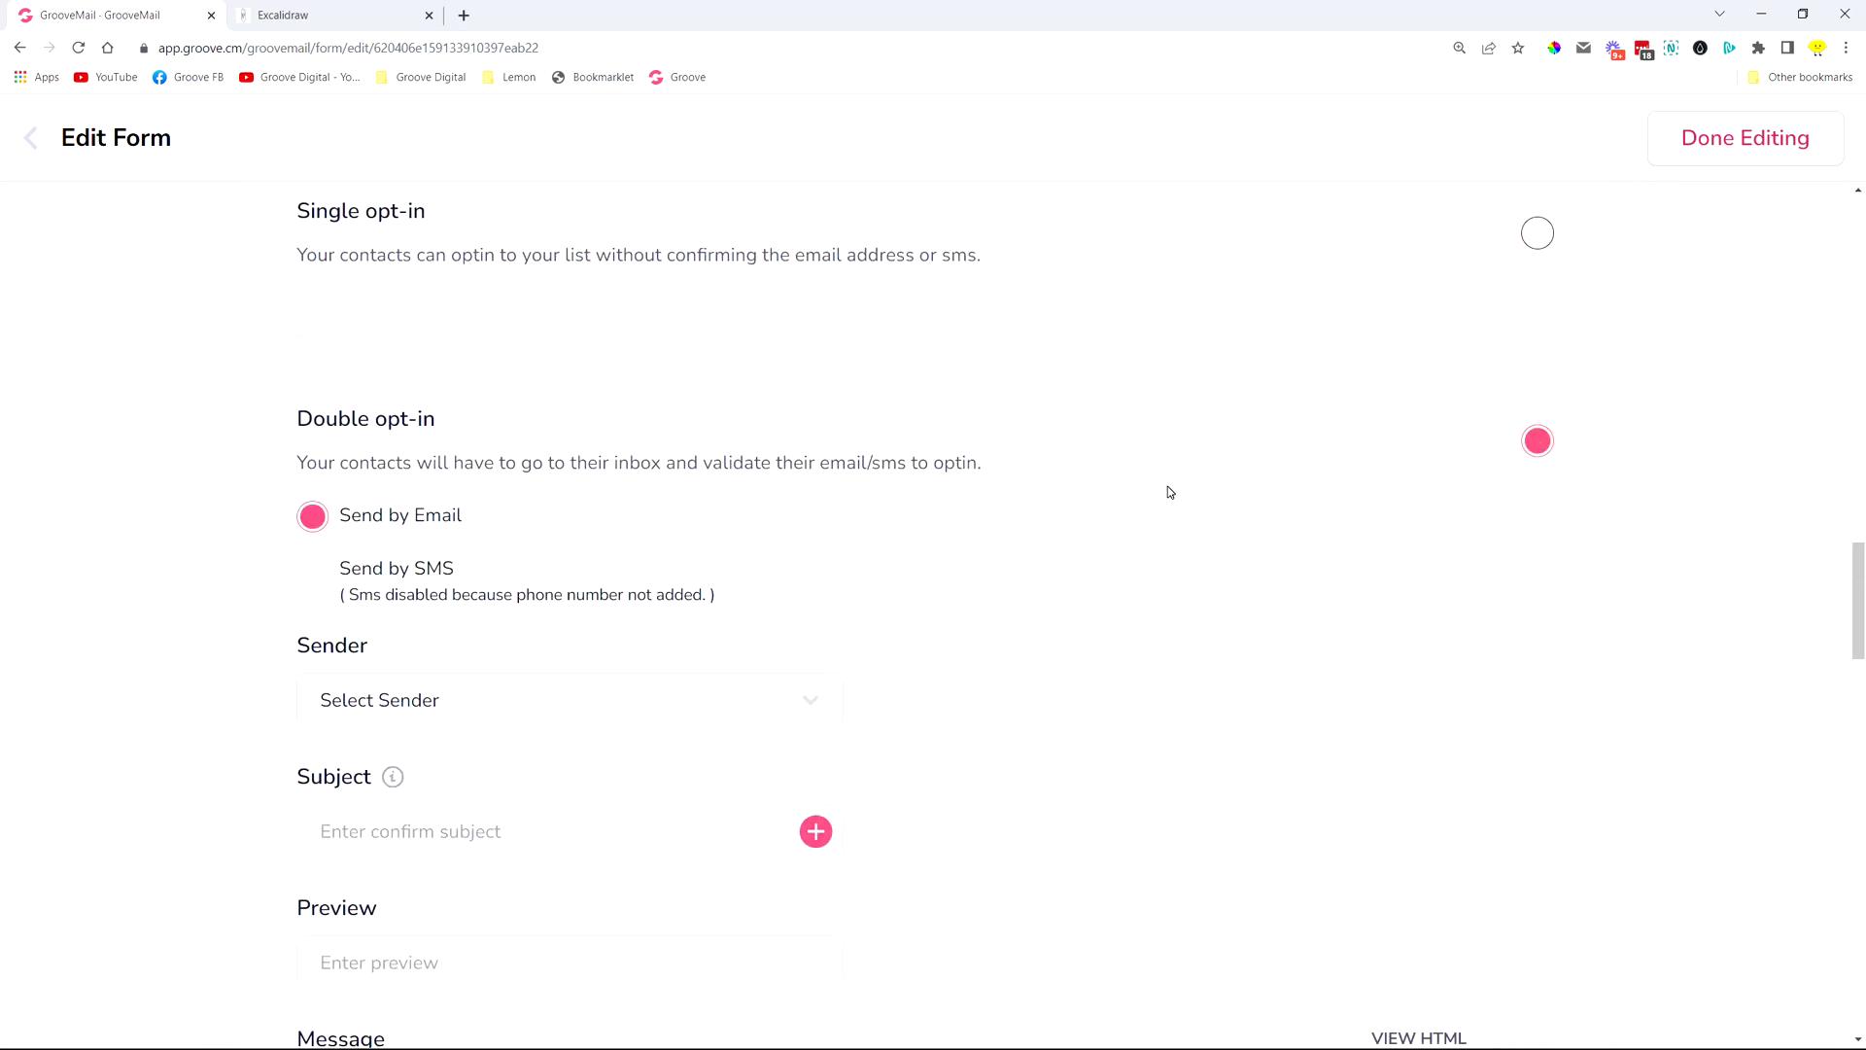
pyautogui.scroll(-5, 1167, 492)
pyautogui.scroll(-2, 1138, 504)
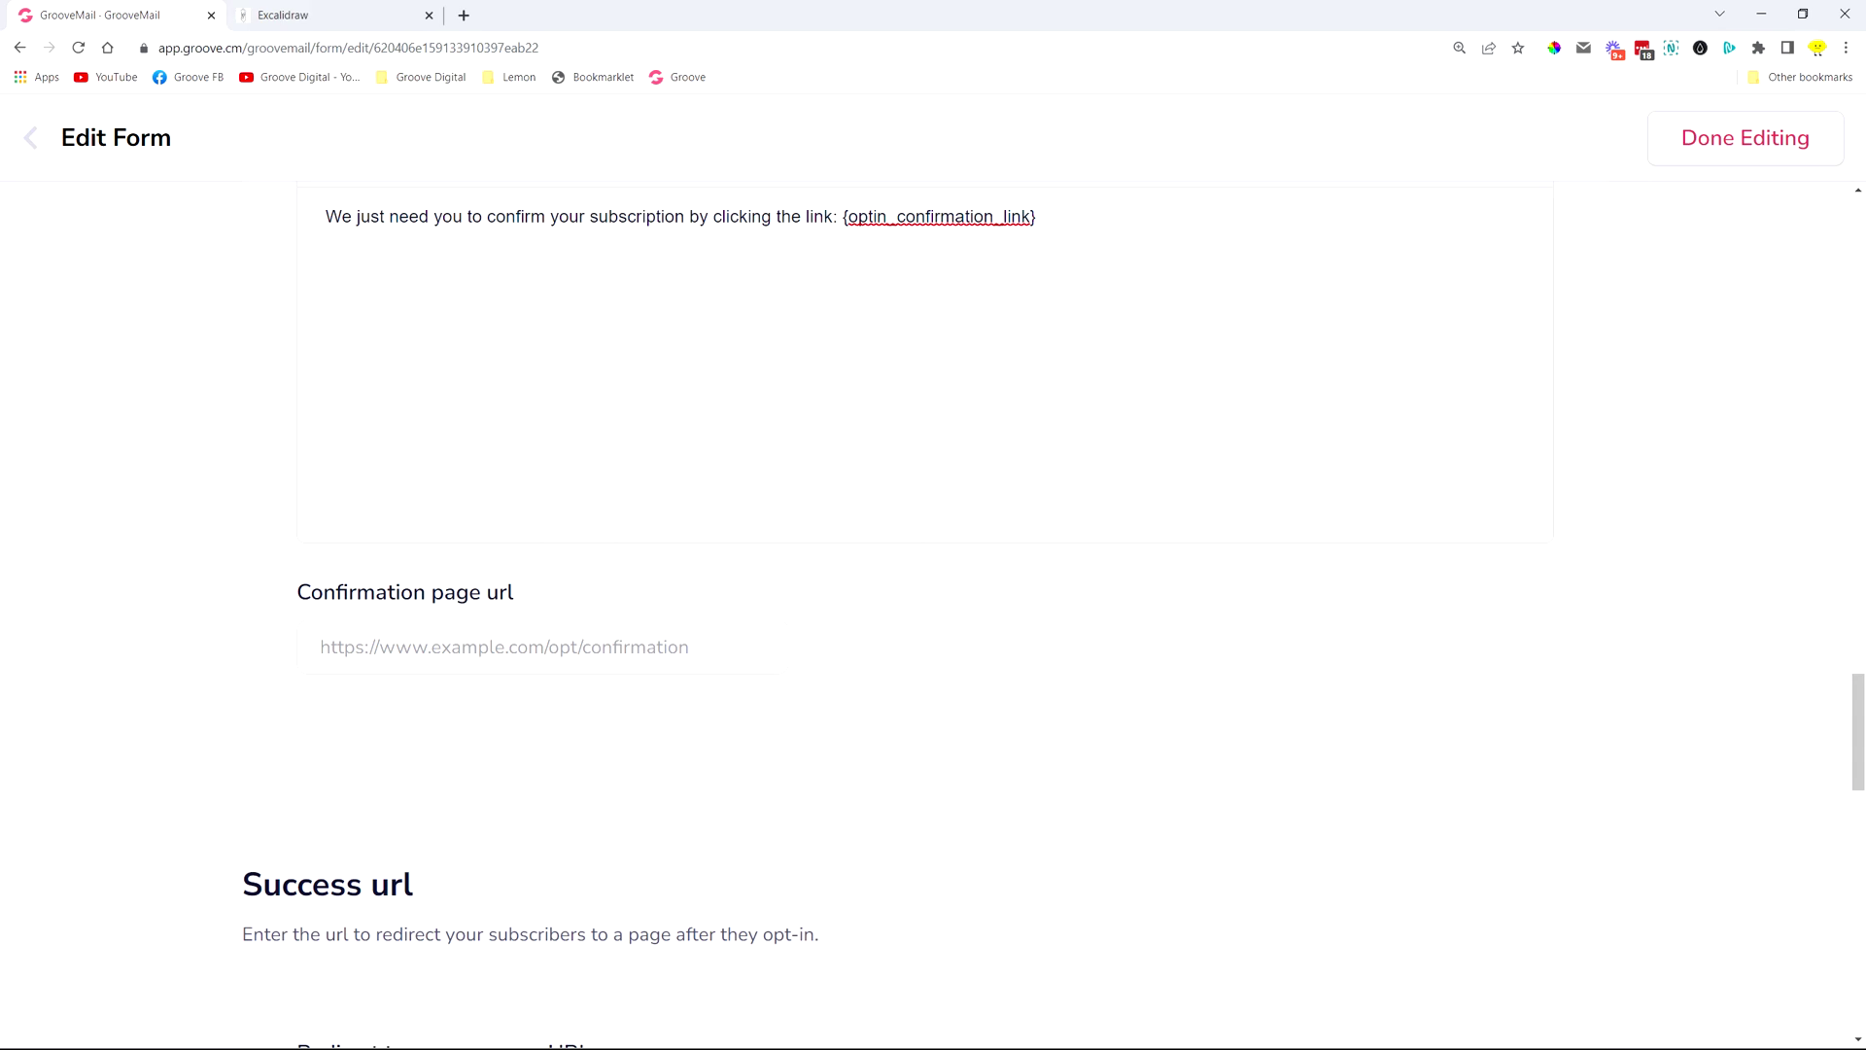
pyautogui.click(382, 15)
pyautogui.hscroll(-5, 1067, 513)
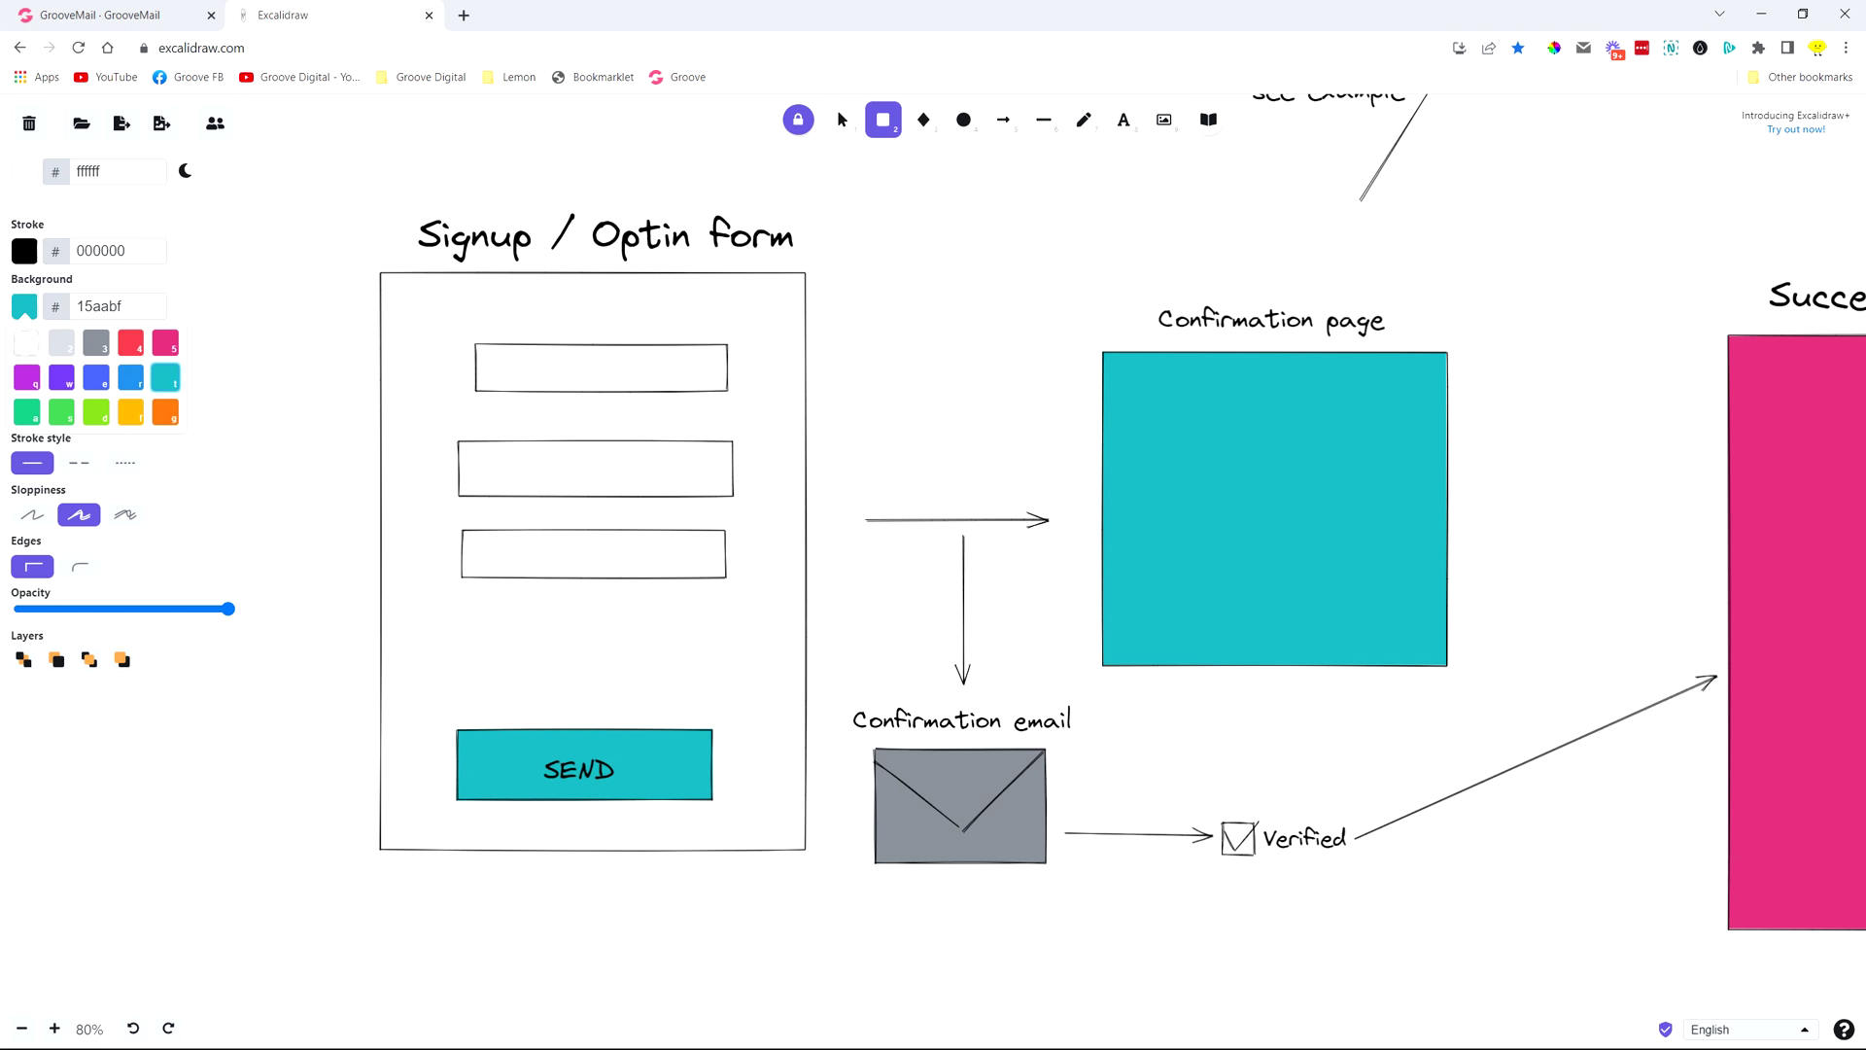
pyautogui.scroll(-3, 934, 512)
pyautogui.scroll(3, 933, 511)
pyautogui.hscroll(2, 933, 511)
pyautogui.hscroll(3, 934, 511)
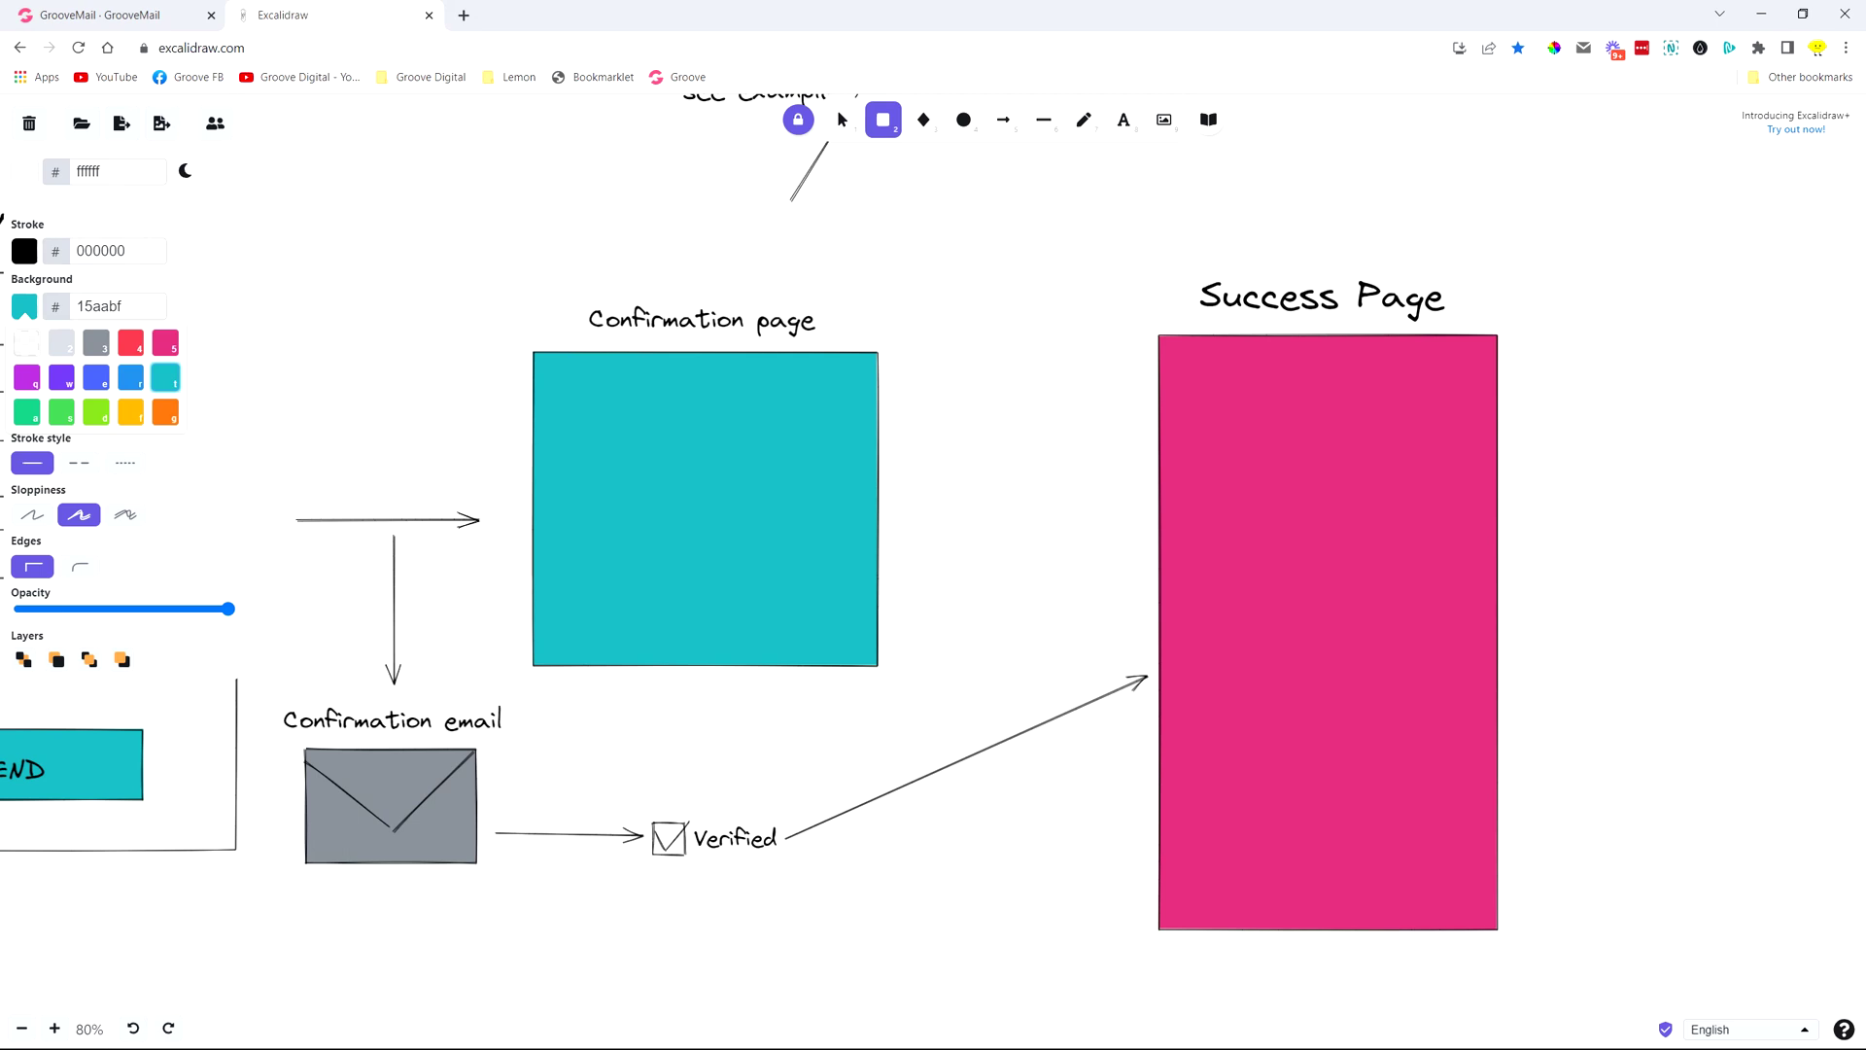
pyautogui.hscroll(-3, 934, 511)
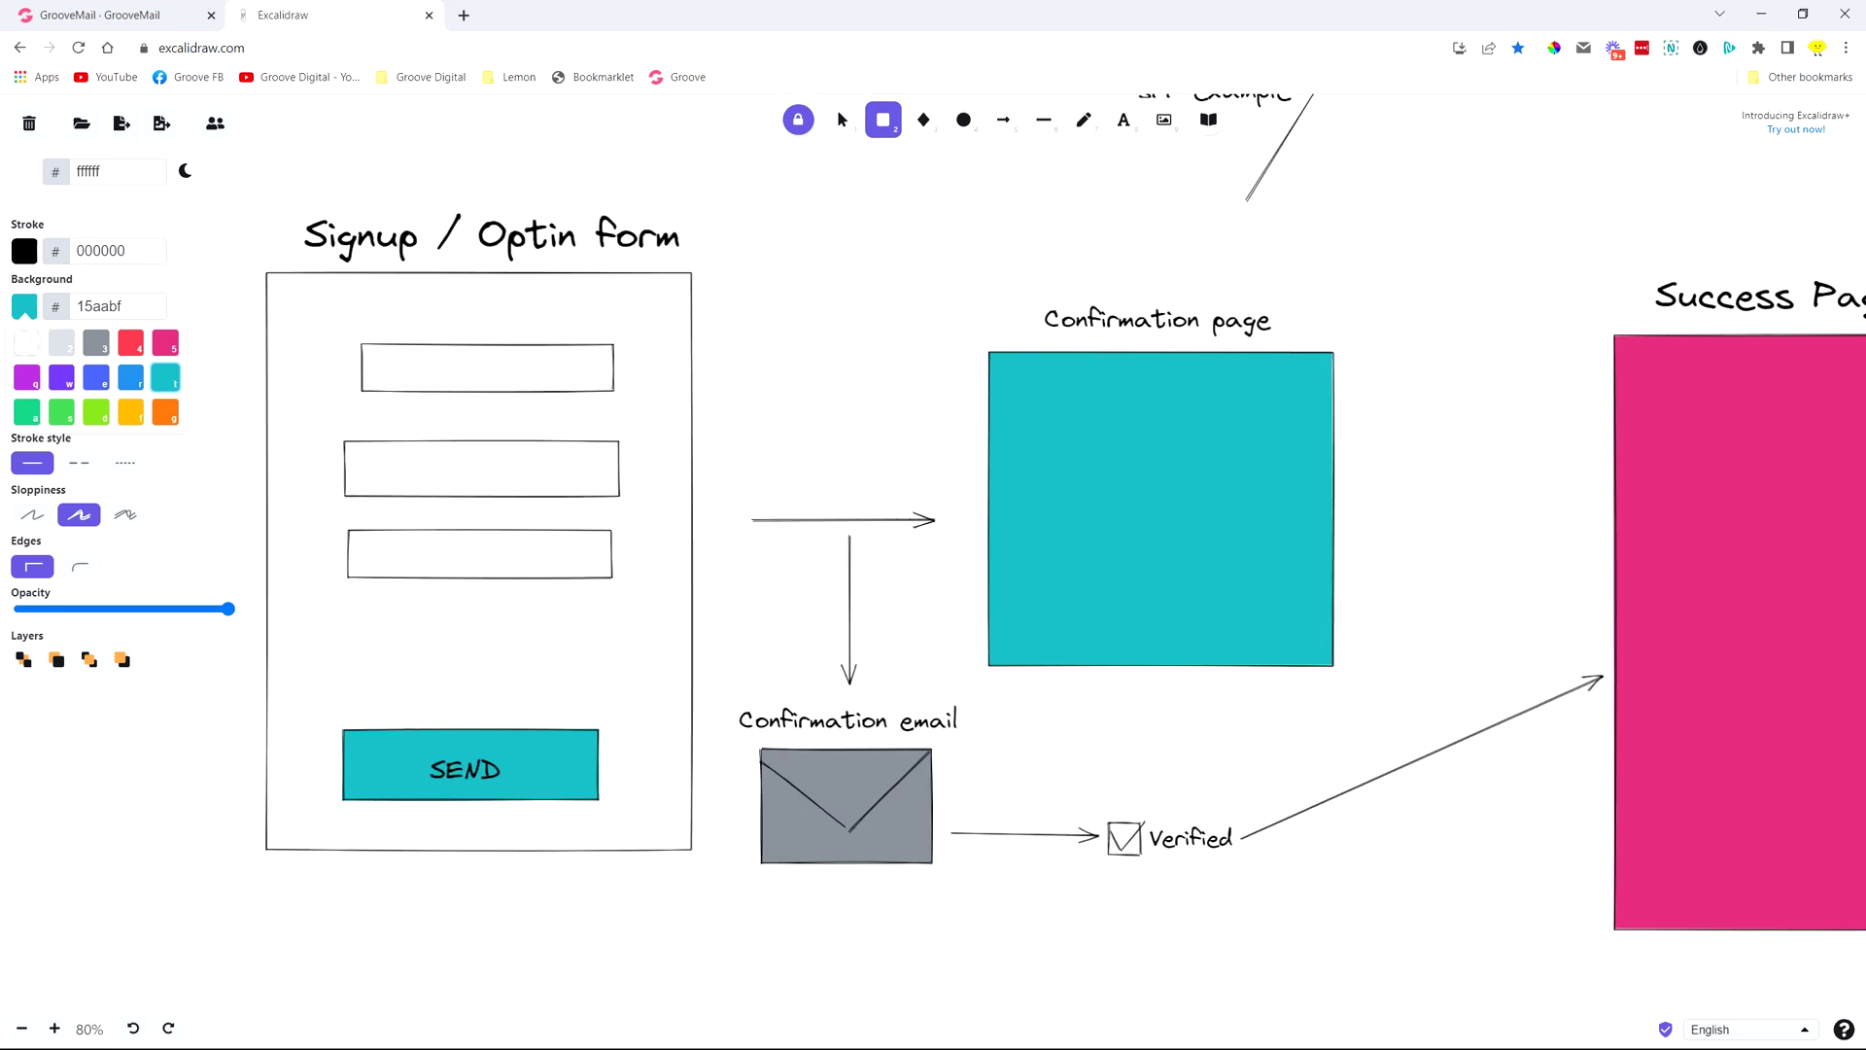
pyautogui.scroll(-1, 1478, 438)
pyautogui.hscroll(-1, 933, 525)
pyautogui.hscroll(2, 934, 526)
pyautogui.hscroll(1, 934, 526)
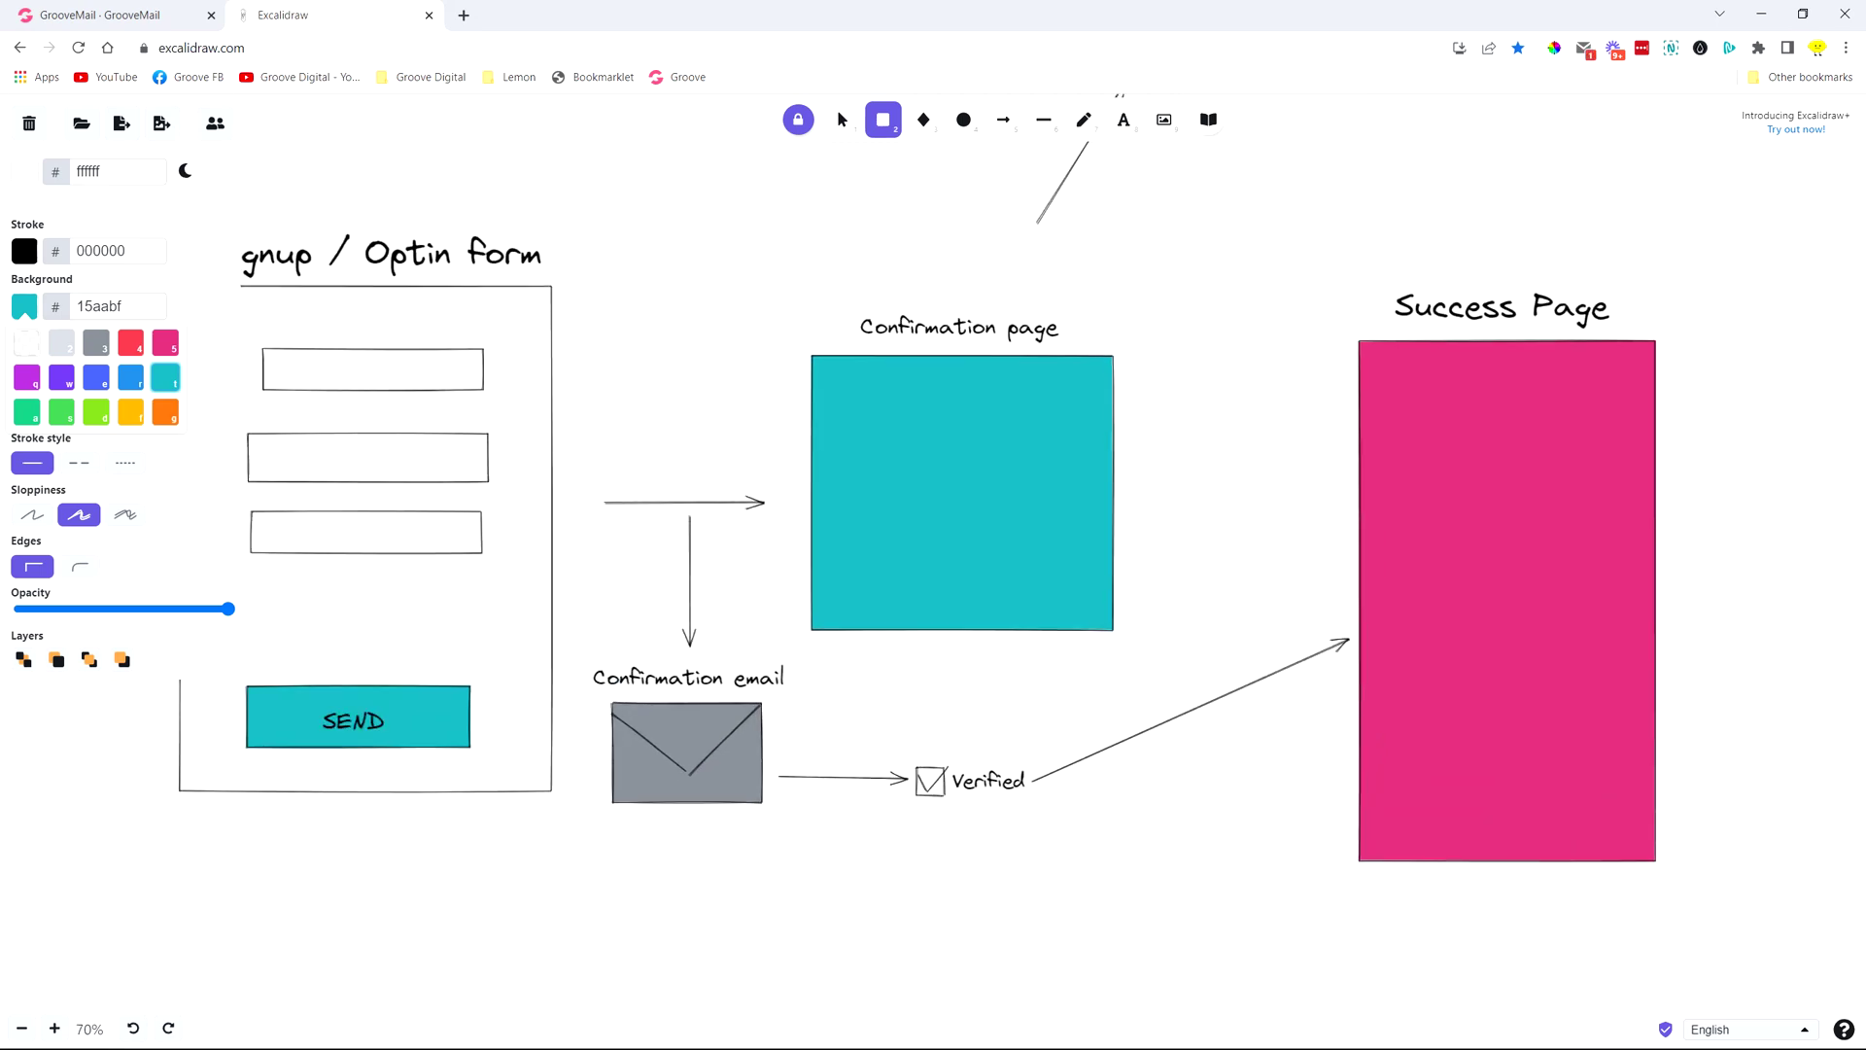
pyautogui.hscroll(-2, 933, 525)
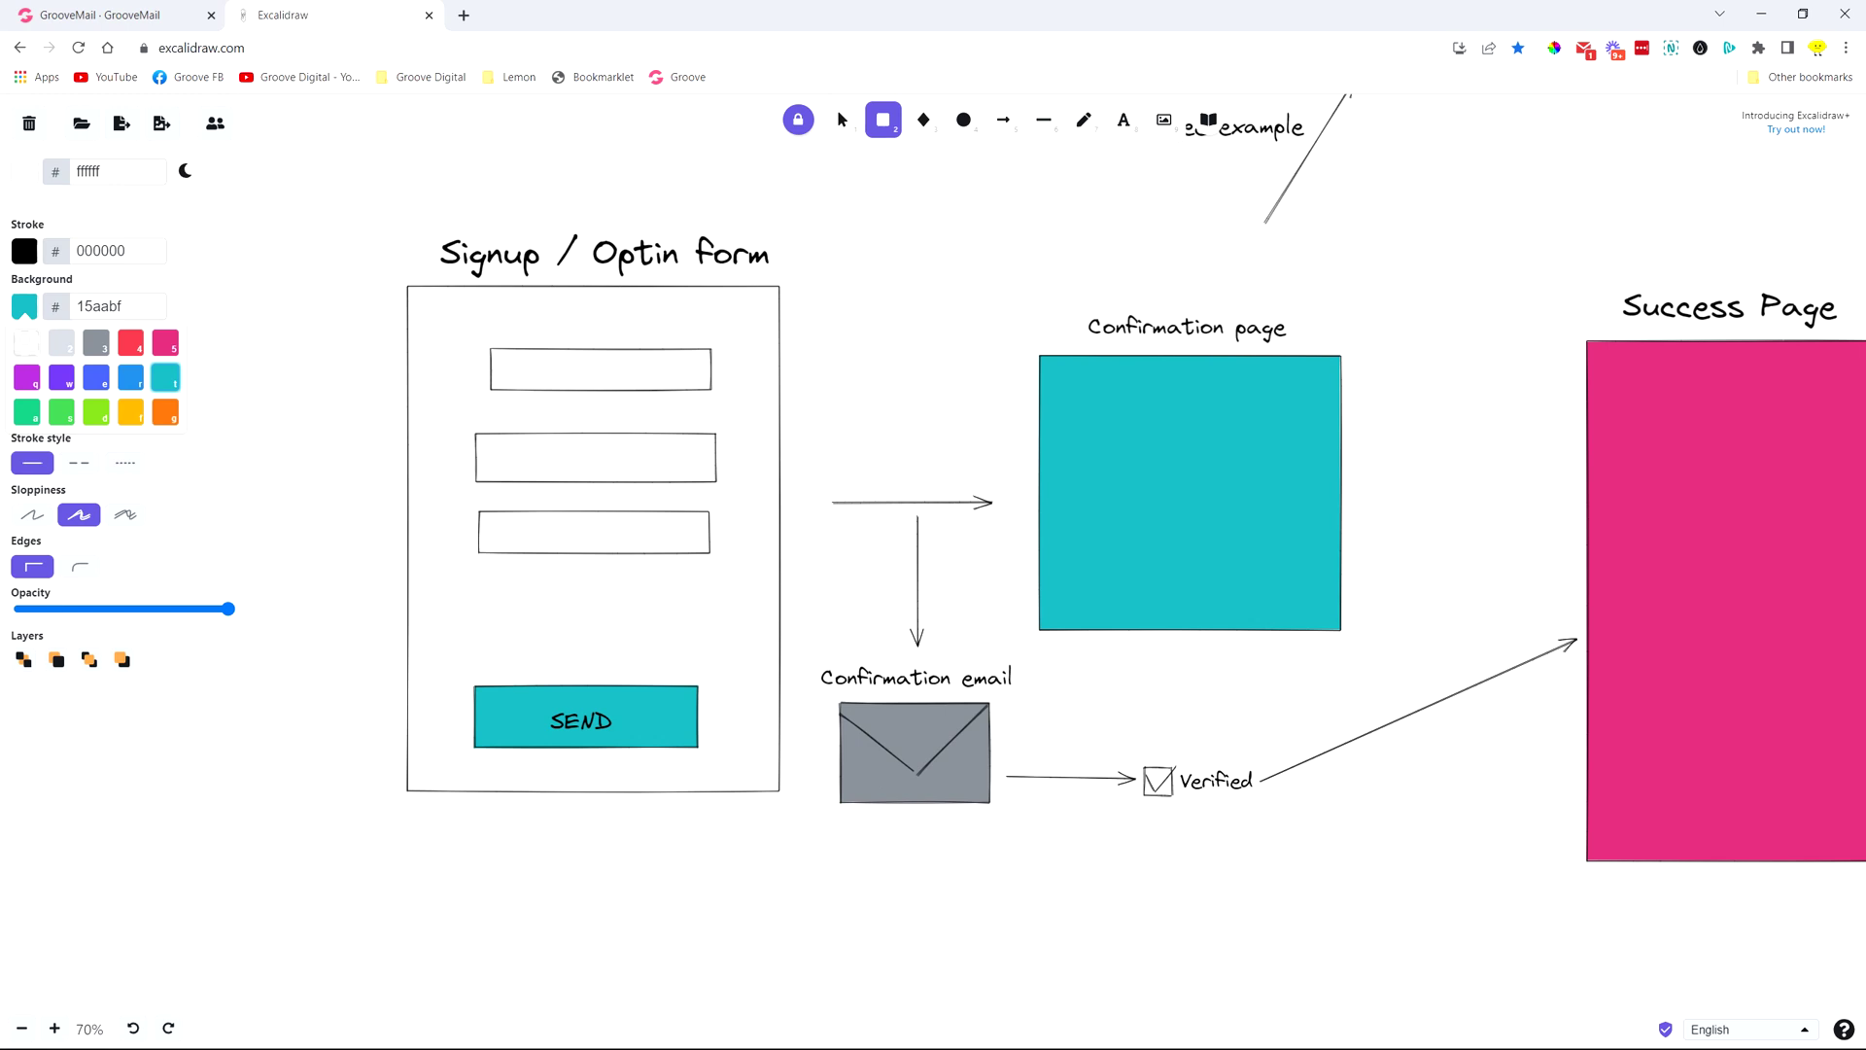
pyautogui.hscroll(2, 933, 478)
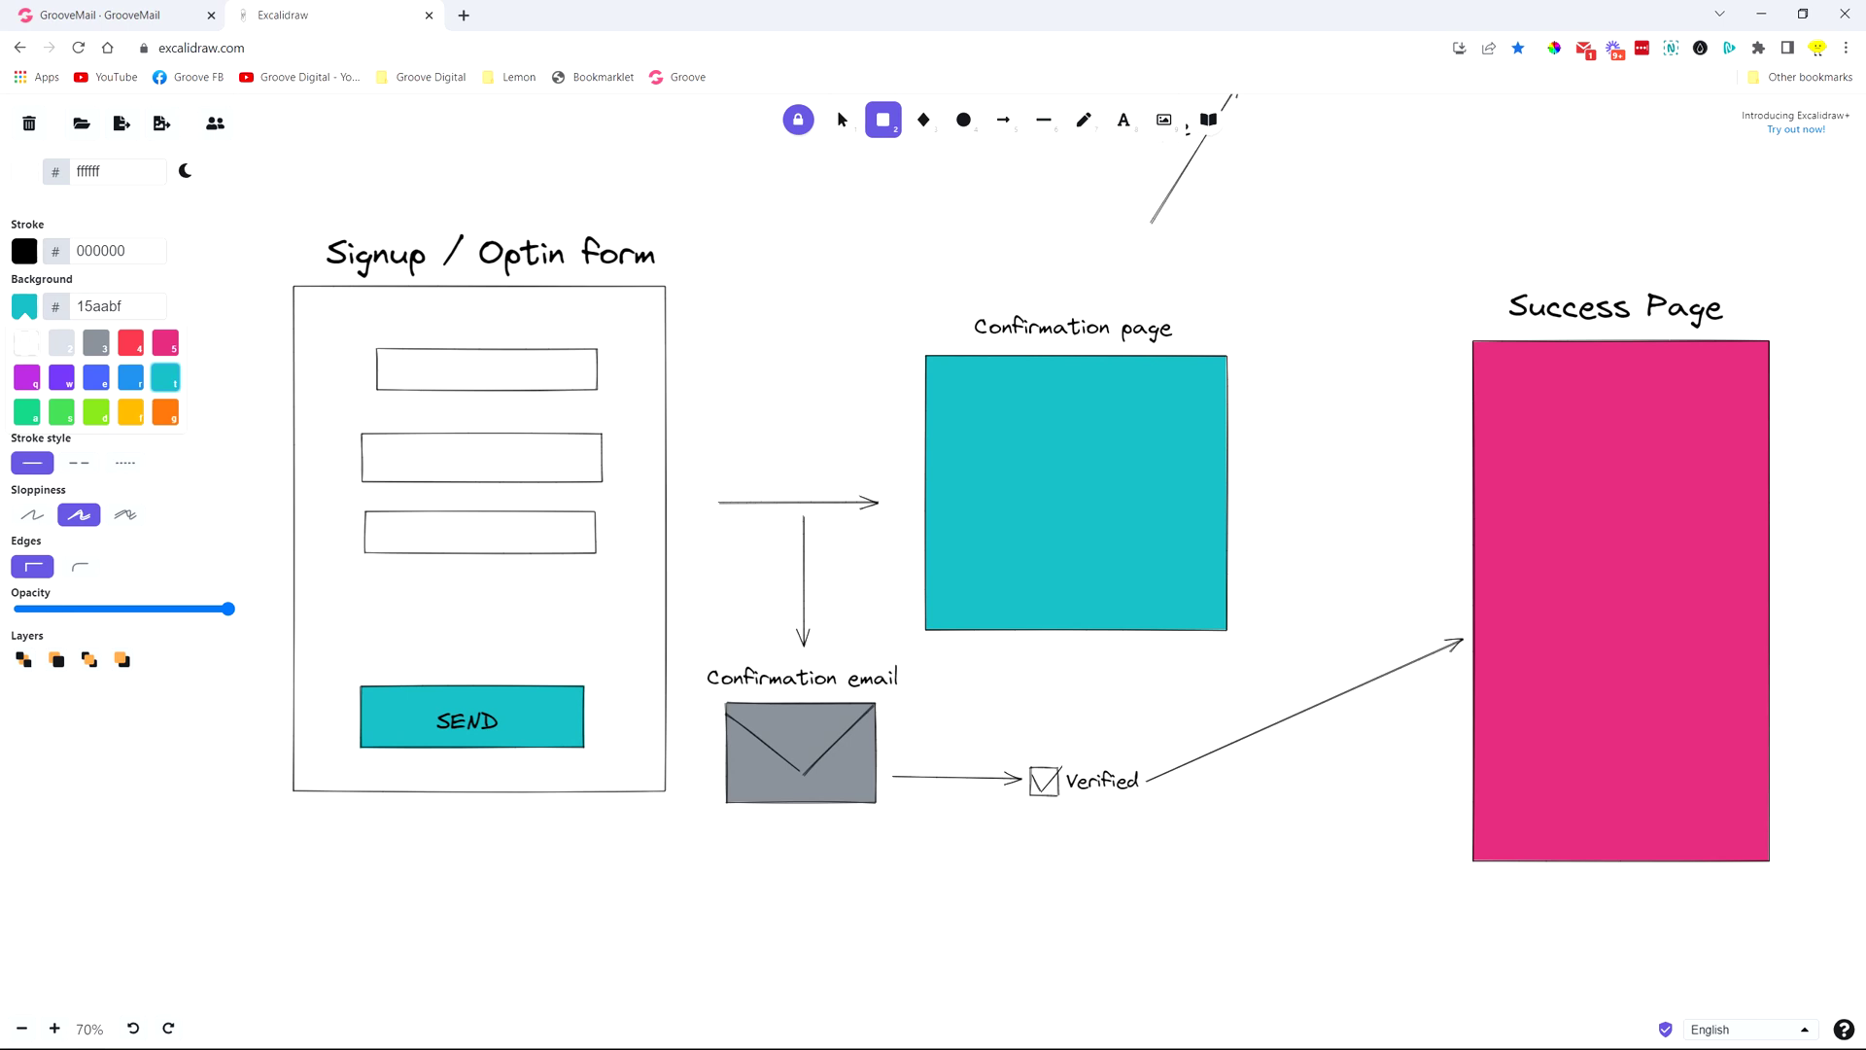
pyautogui.scroll(1, 933, 583)
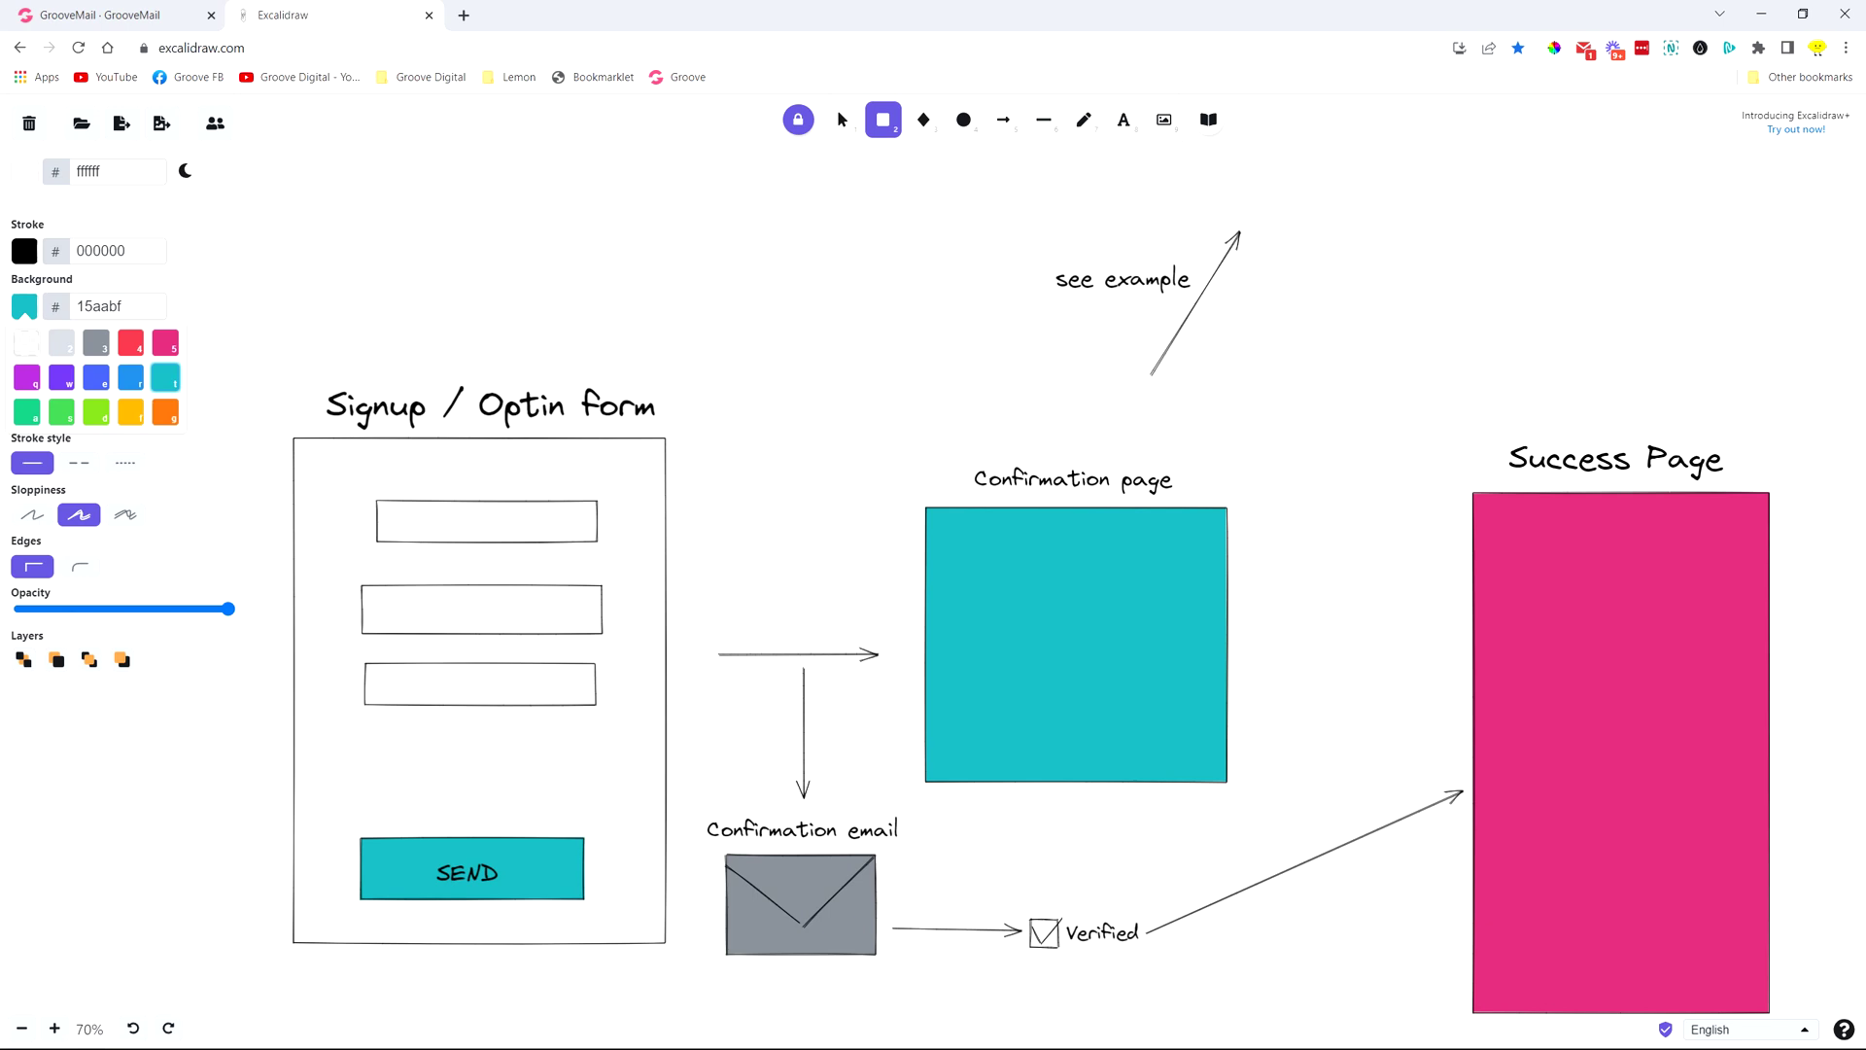
# - Return to the GrooveMail form editor
pyautogui.click(117, 14)
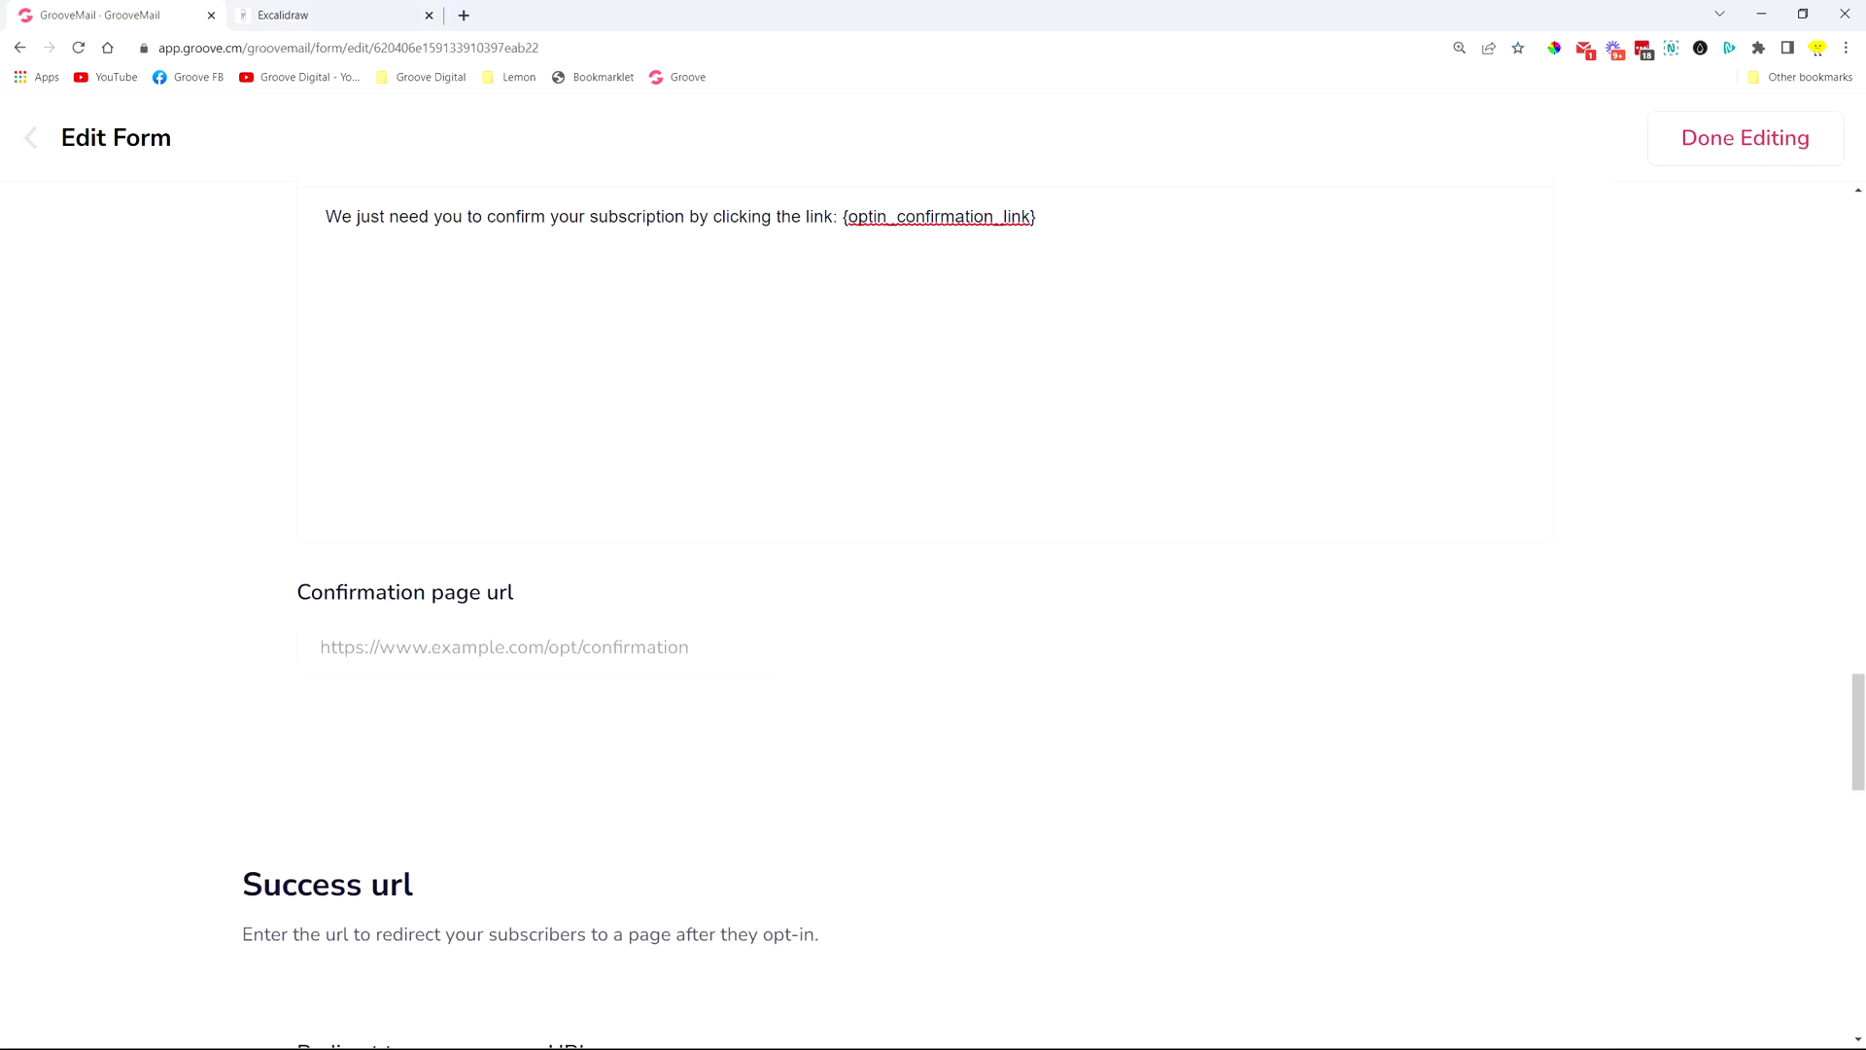
pyautogui.moveTo(294, 605); pyautogui.dragTo(546, 602)
pyautogui.scroll(2, 924, 680)
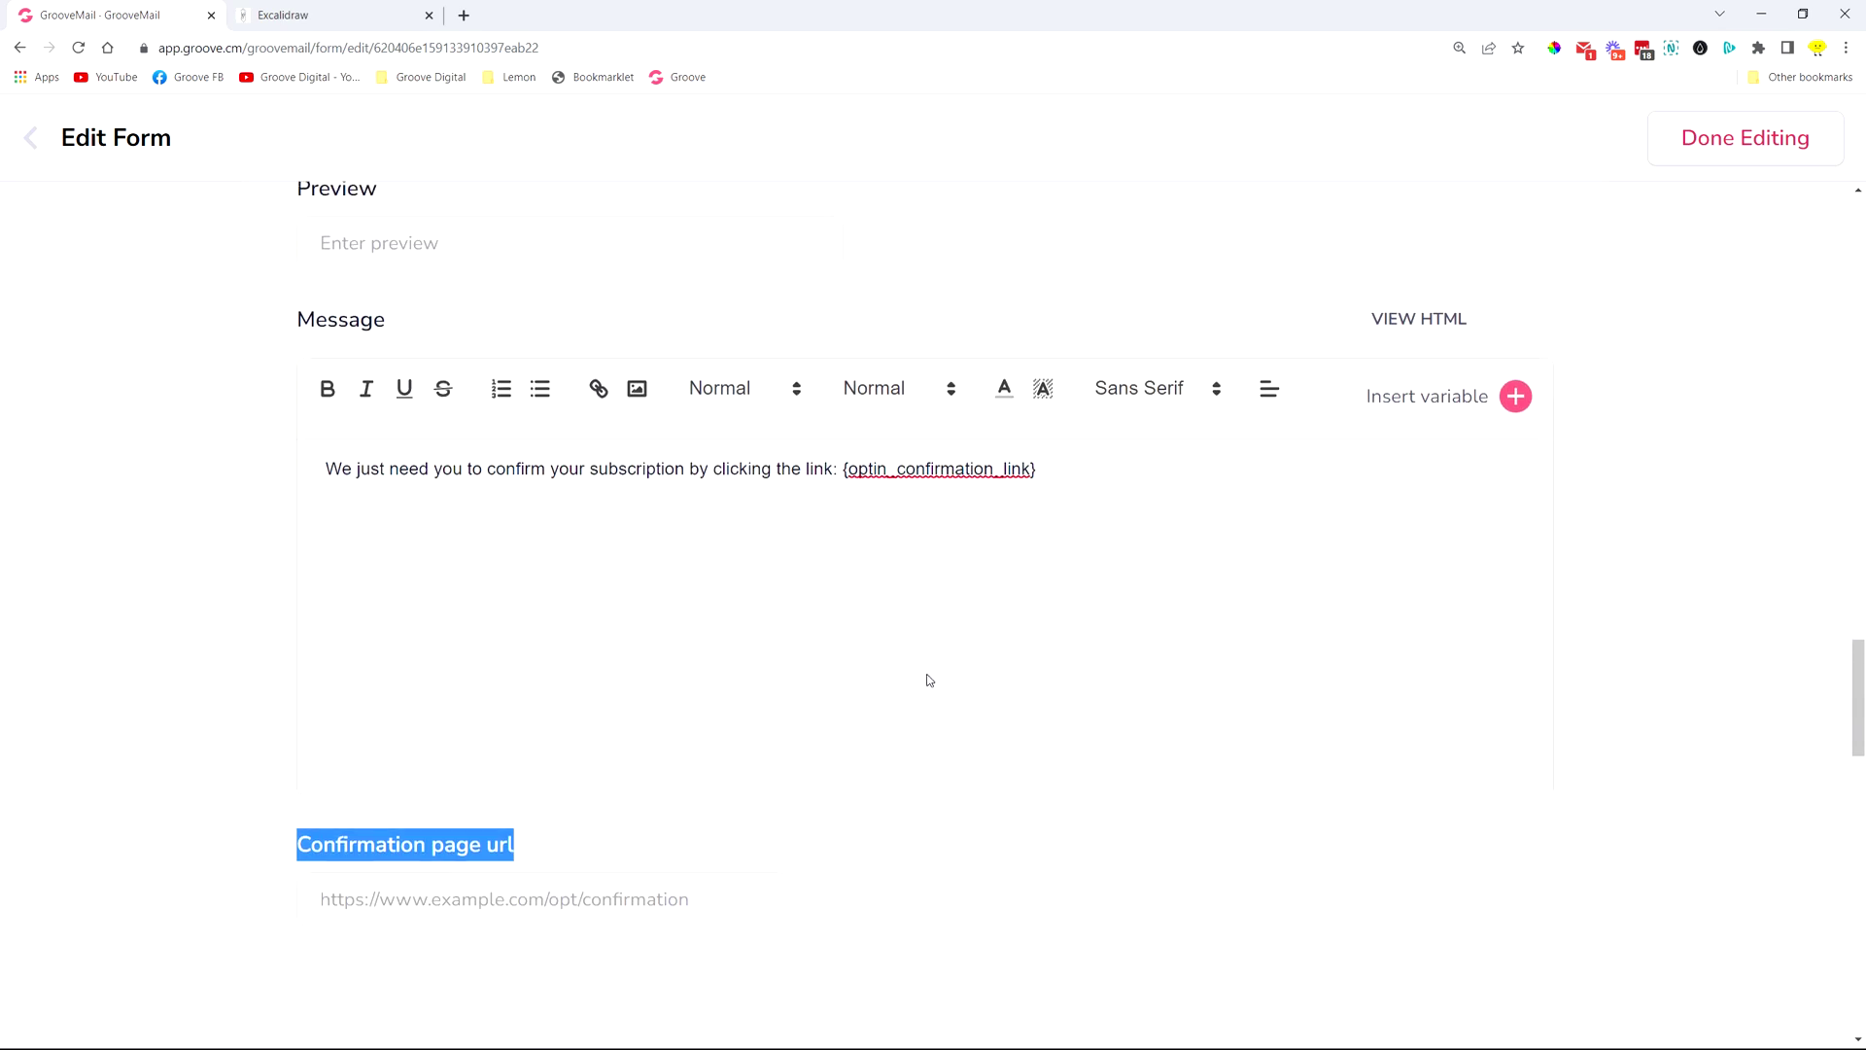
pyautogui.scroll(3, 928, 680)
pyautogui.scroll(2, 928, 680)
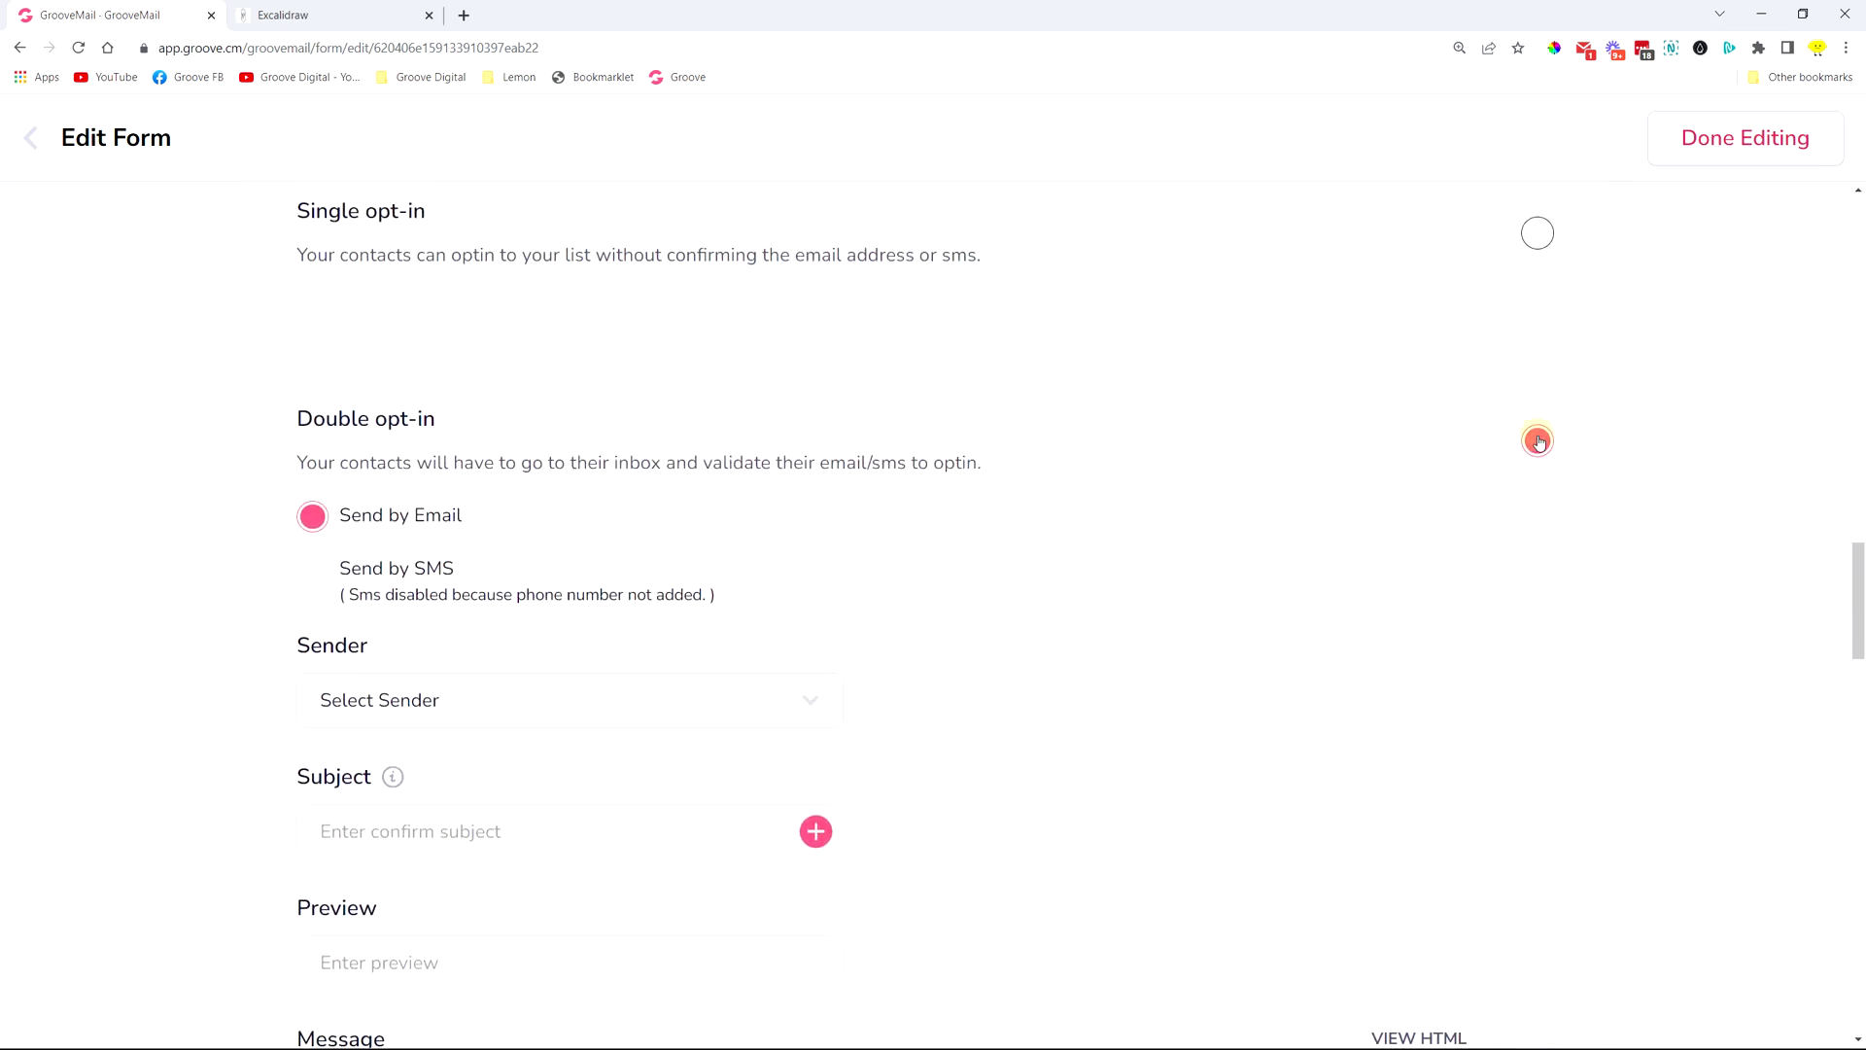
pyautogui.click(1539, 237)
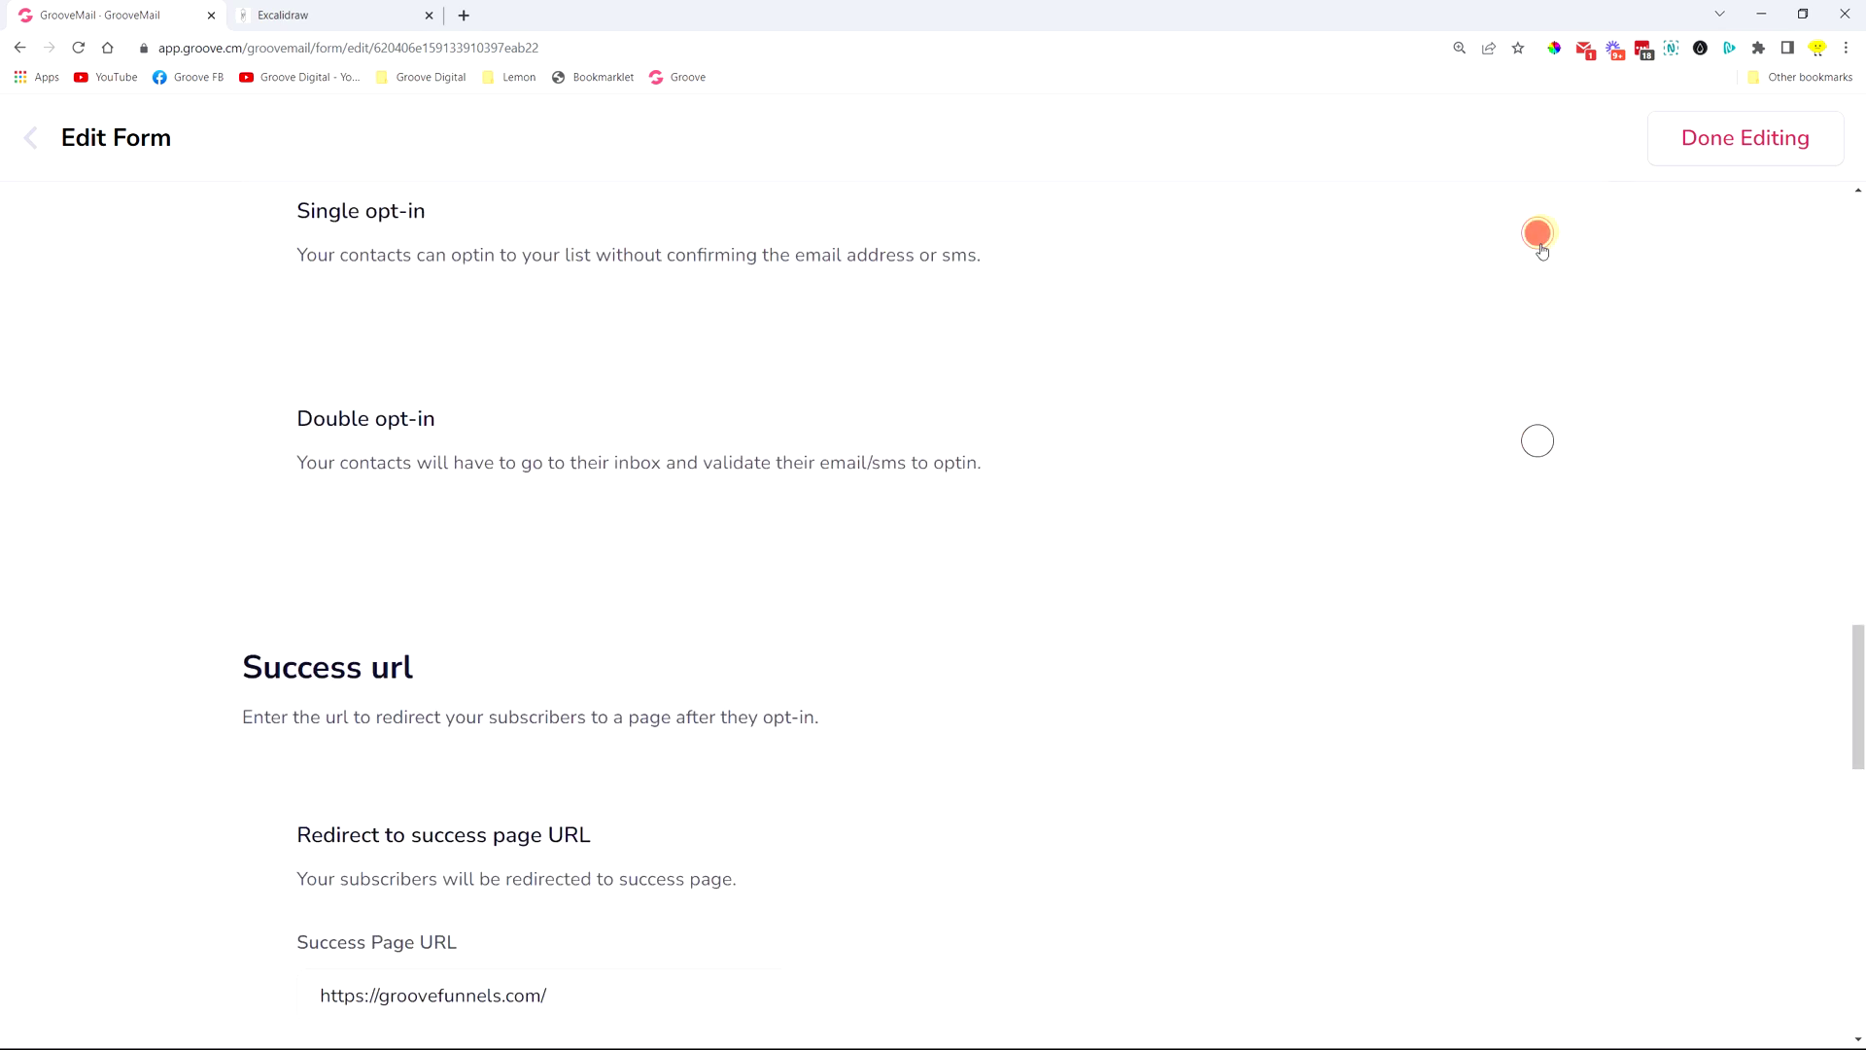
pyautogui.click(1537, 440)
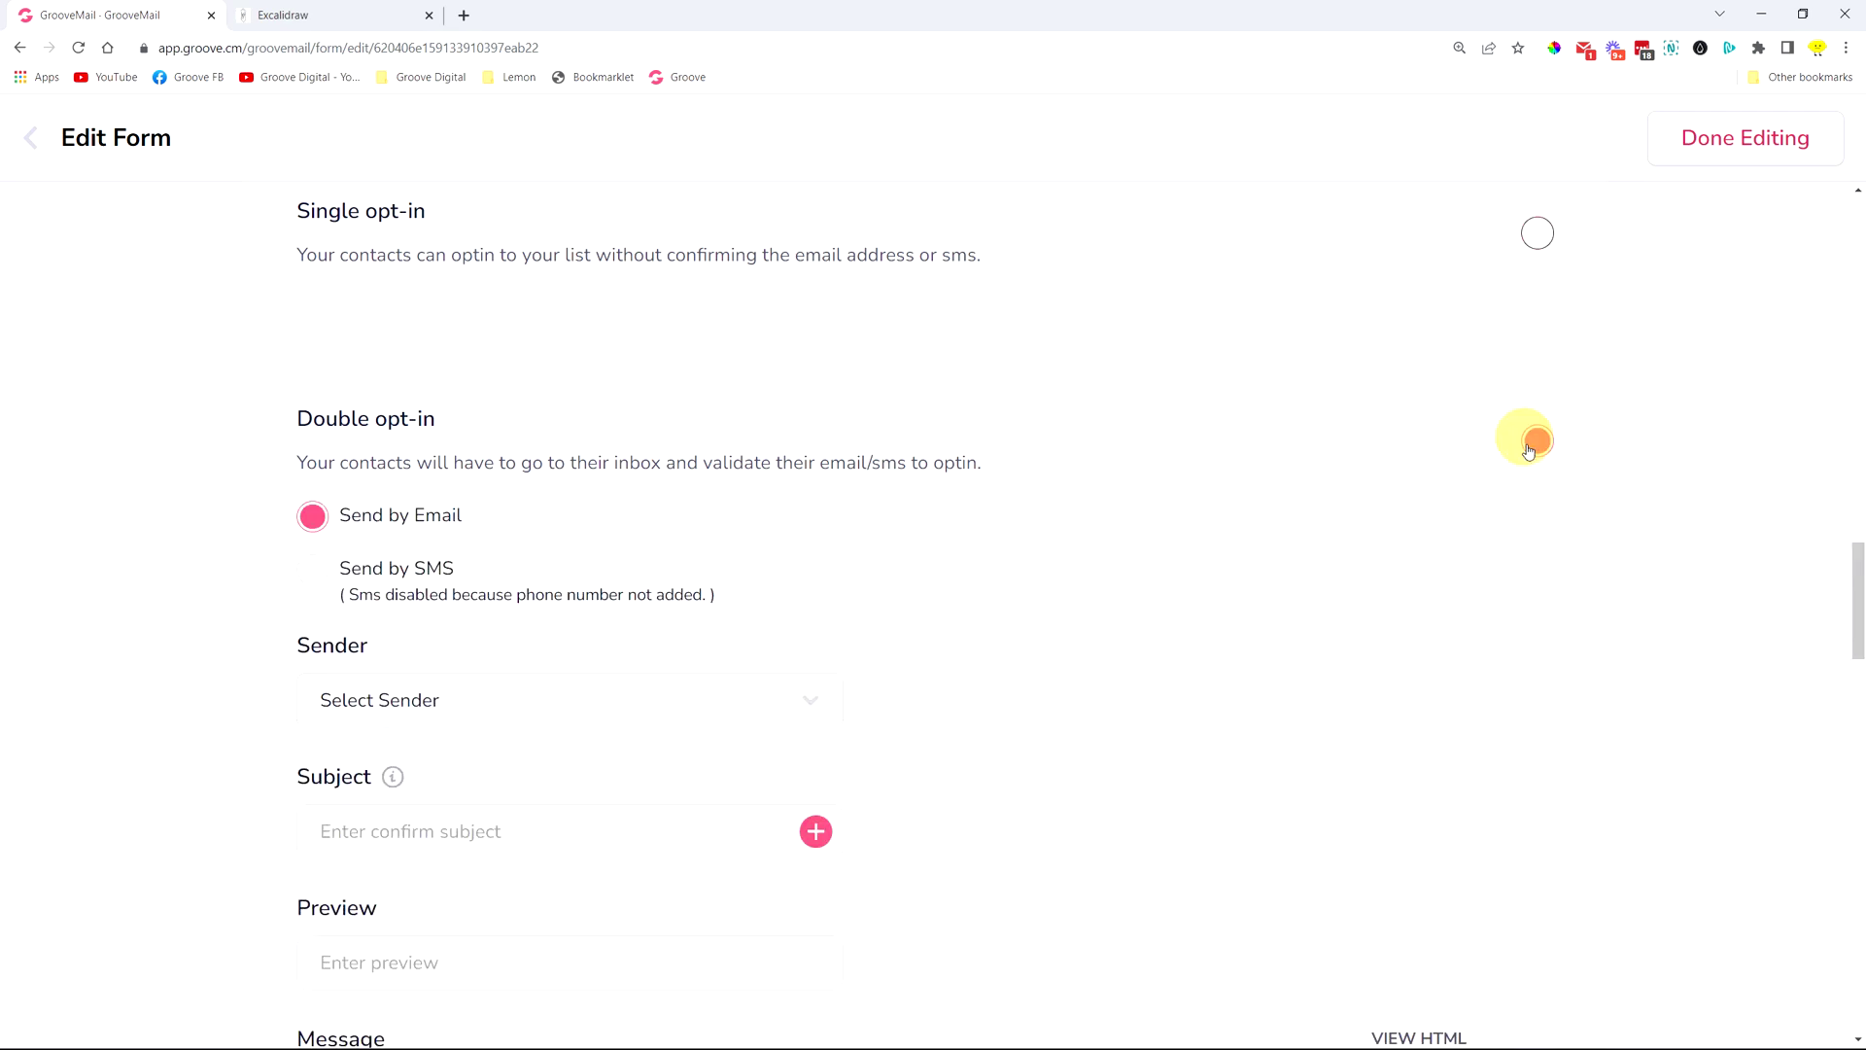
pyautogui.scroll(-2, 1060, 568)
pyautogui.scroll(-3, 1060, 569)
pyautogui.scroll(1, 1071, 542)
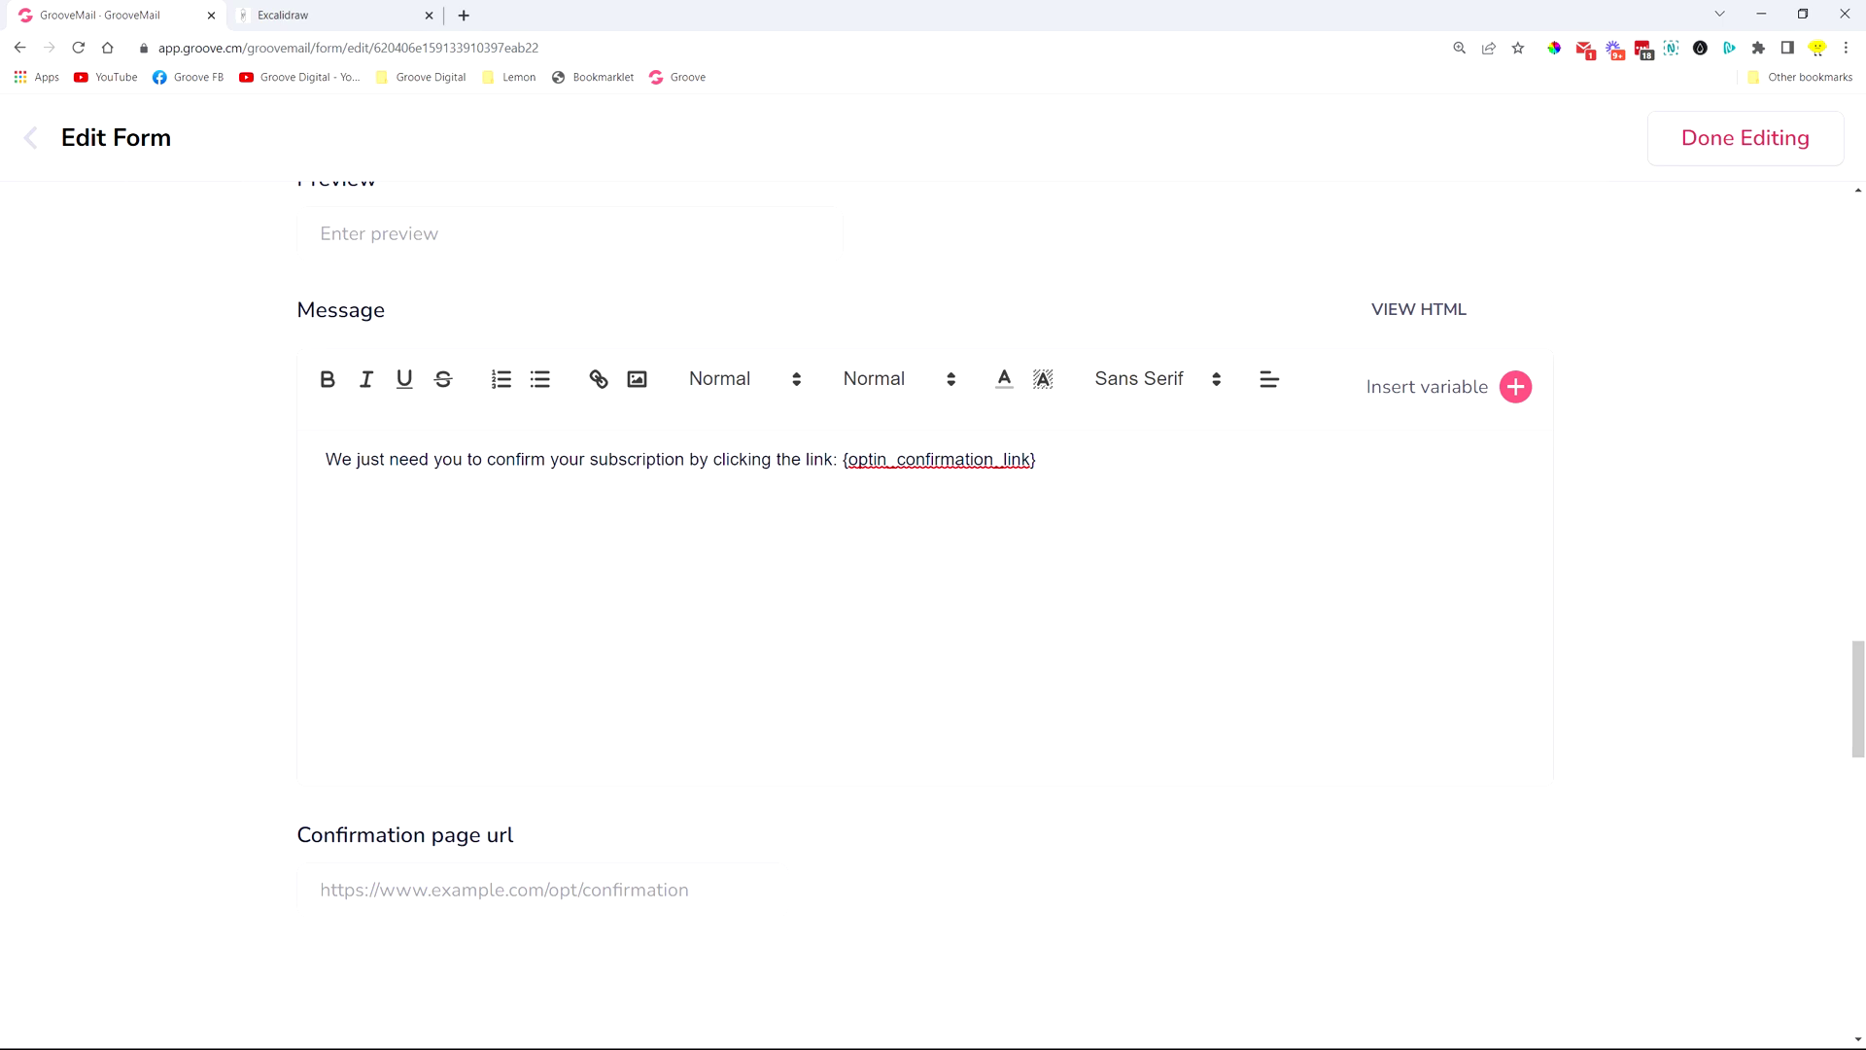
pyautogui.click(625, 891)
pyautogui.click(297, 18)
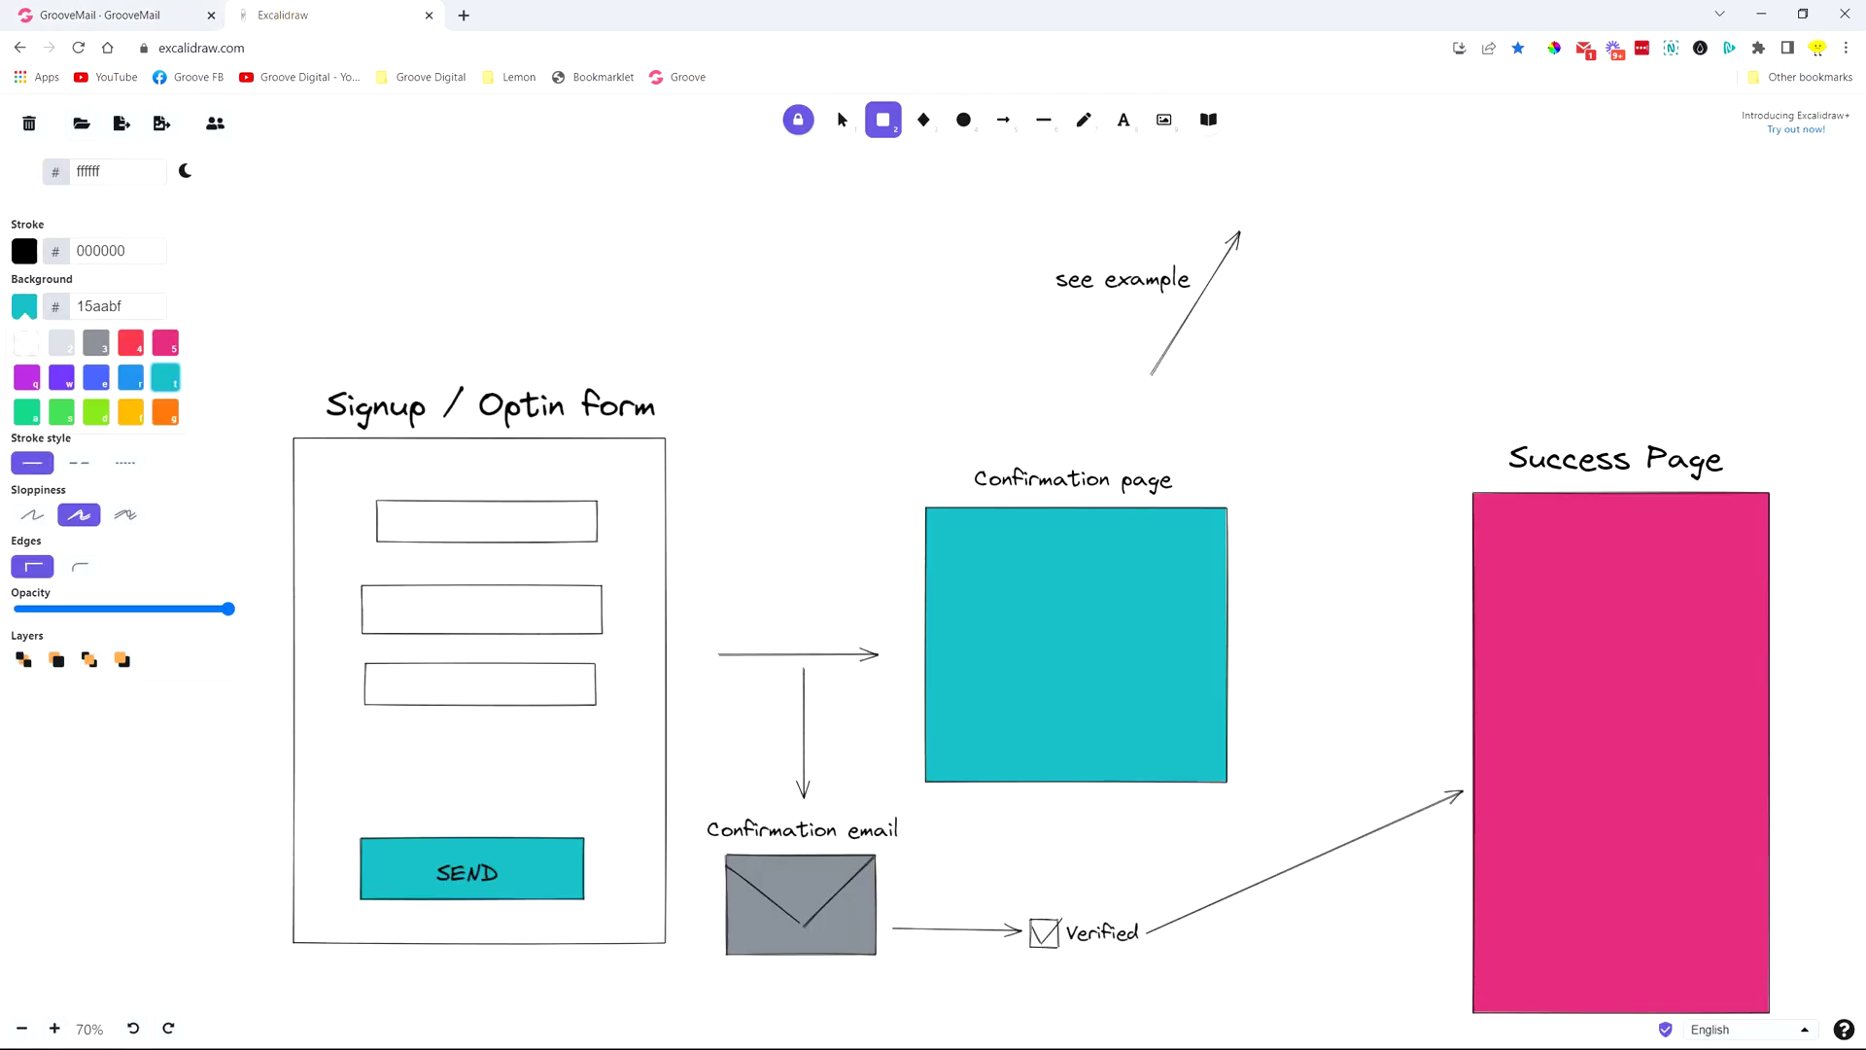
pyautogui.scroll(2, 933, 584)
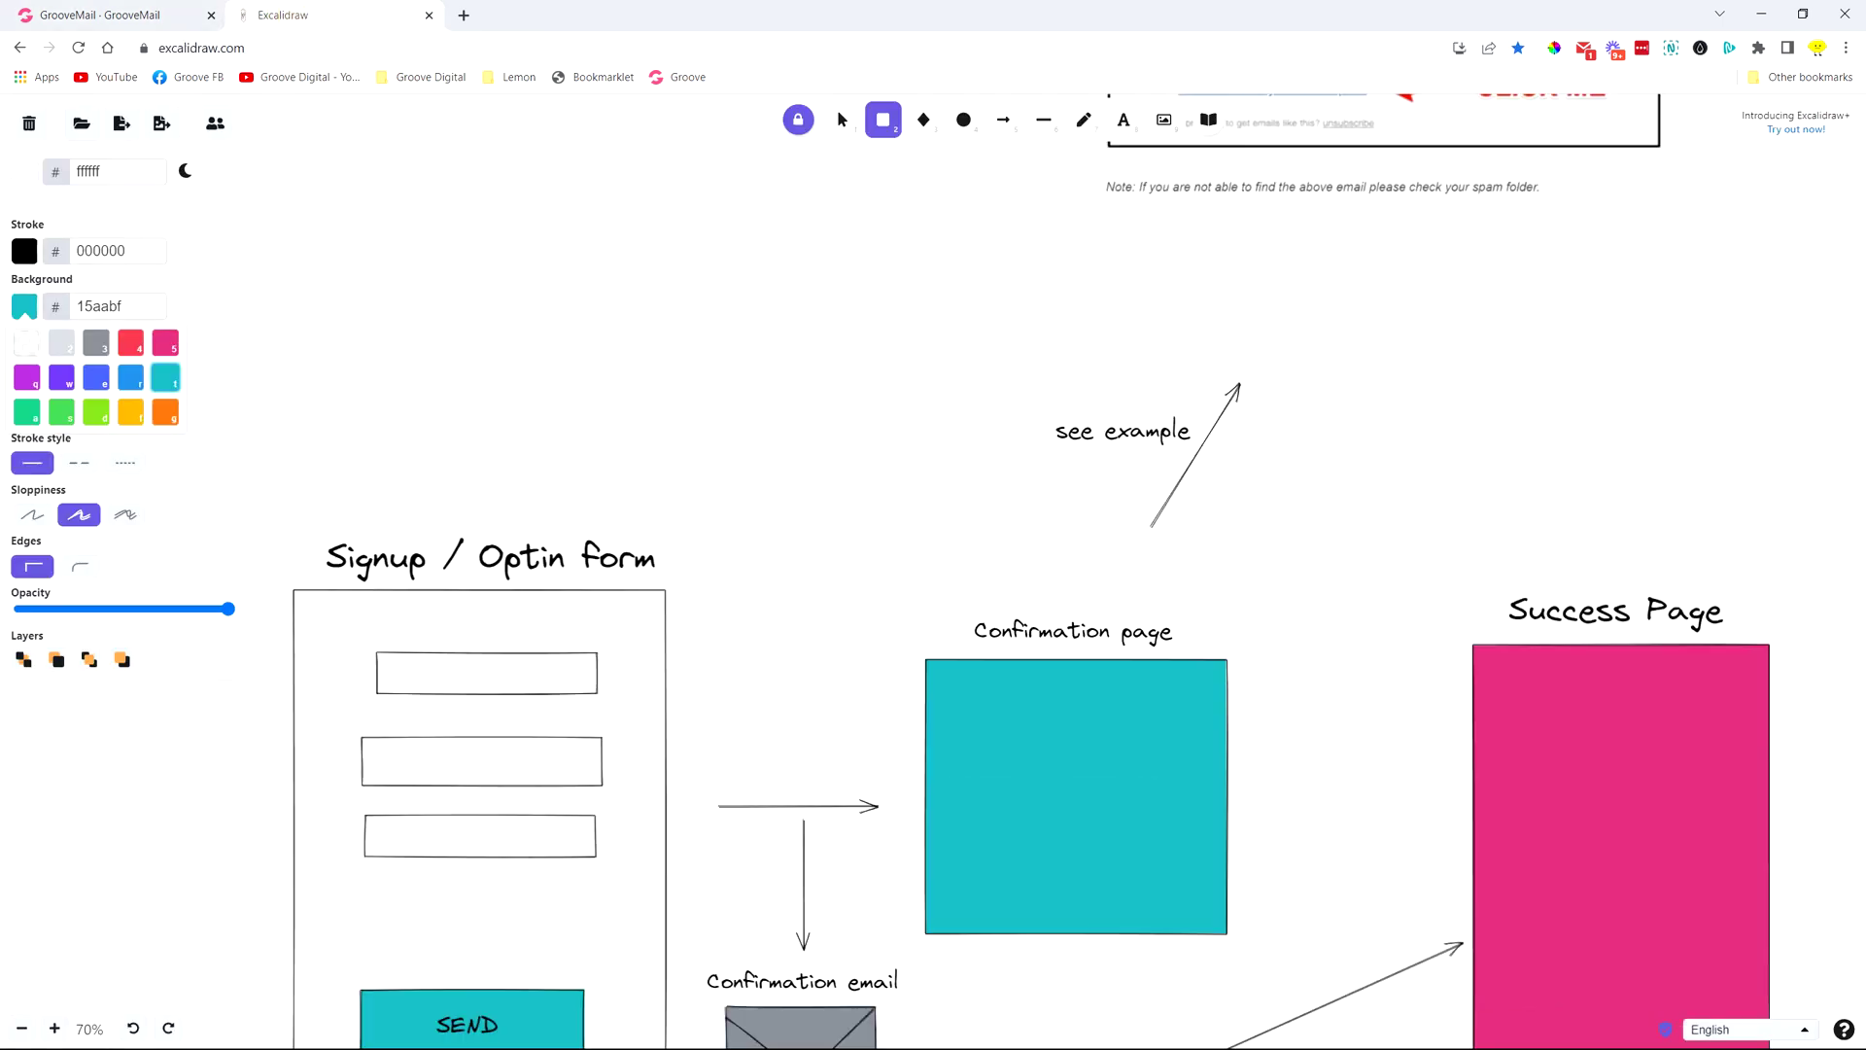
pyautogui.scroll(3, 933, 583)
pyautogui.scroll(3, 934, 584)
pyautogui.hscroll(1, 1303, 648)
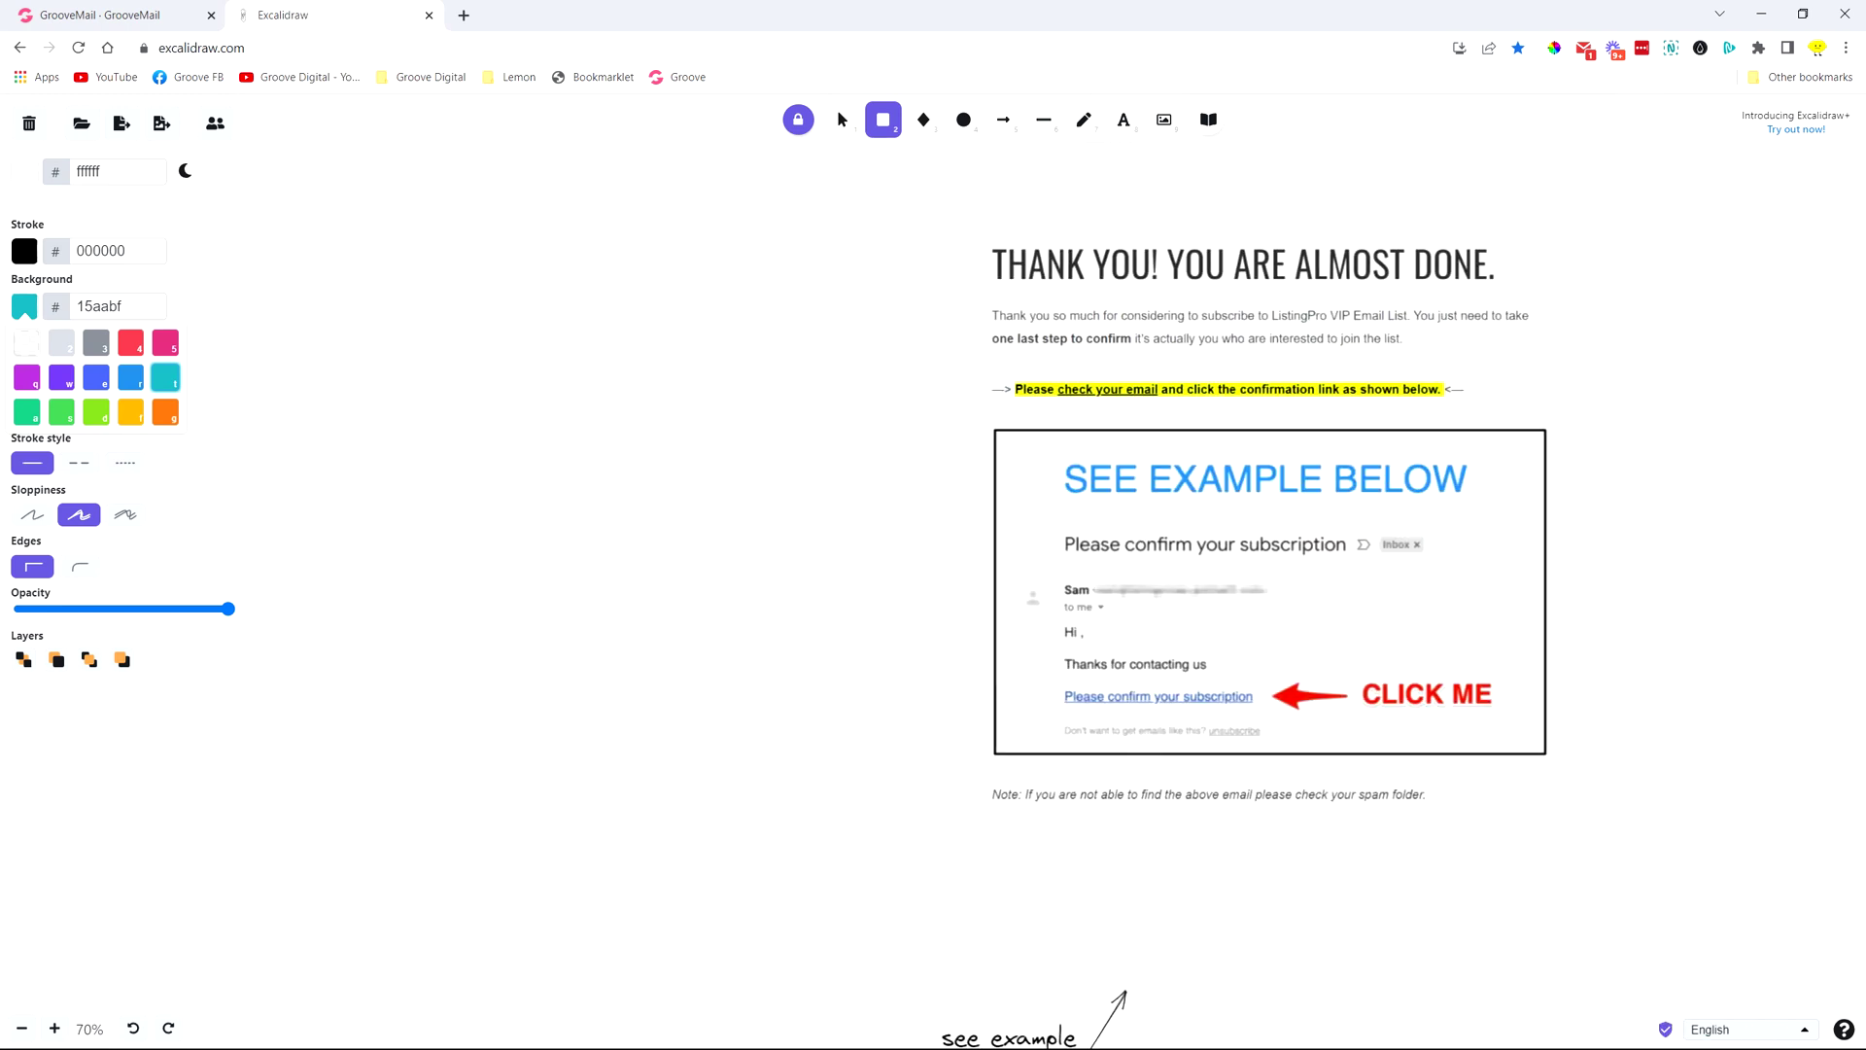
pyautogui.hscroll(1, 933, 584)
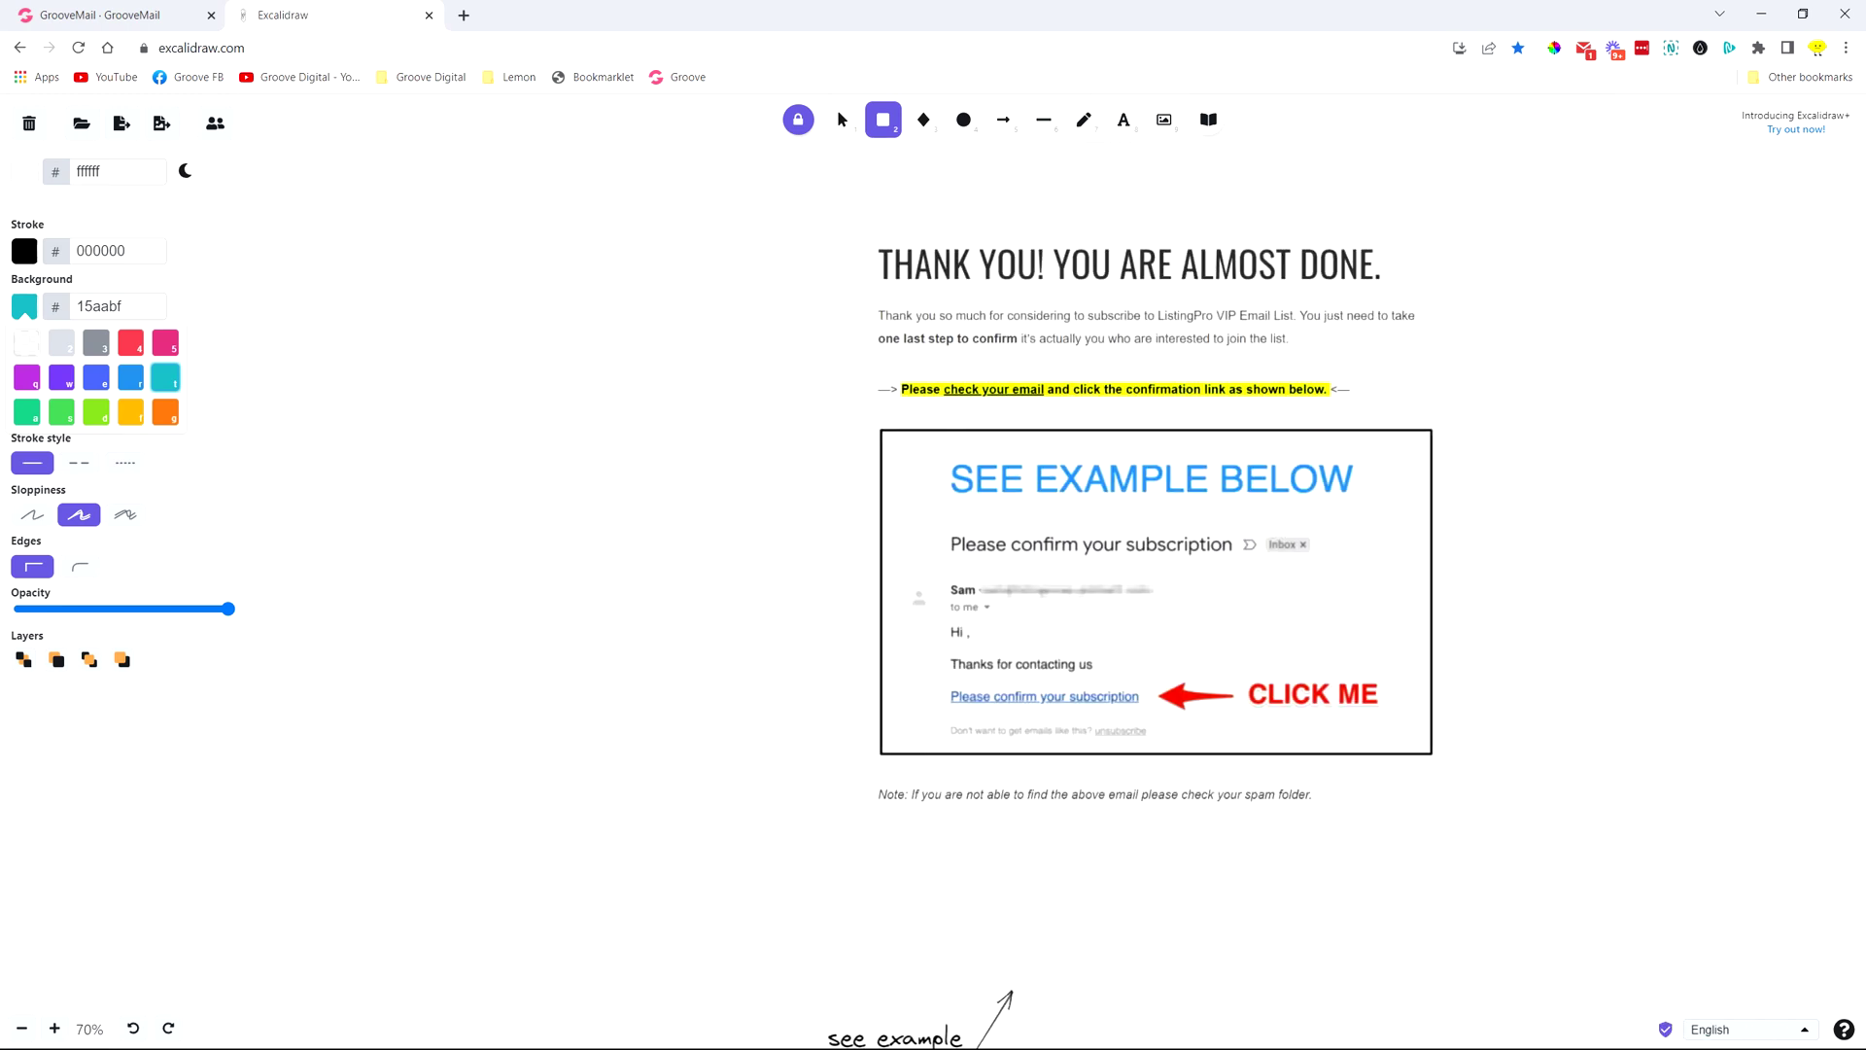
pyautogui.keyDown('ctrl'); pyautogui.scroll(2, 1507, 467); pyautogui.keyUp('ctrl')
pyautogui.scroll(1, 1049, 626)
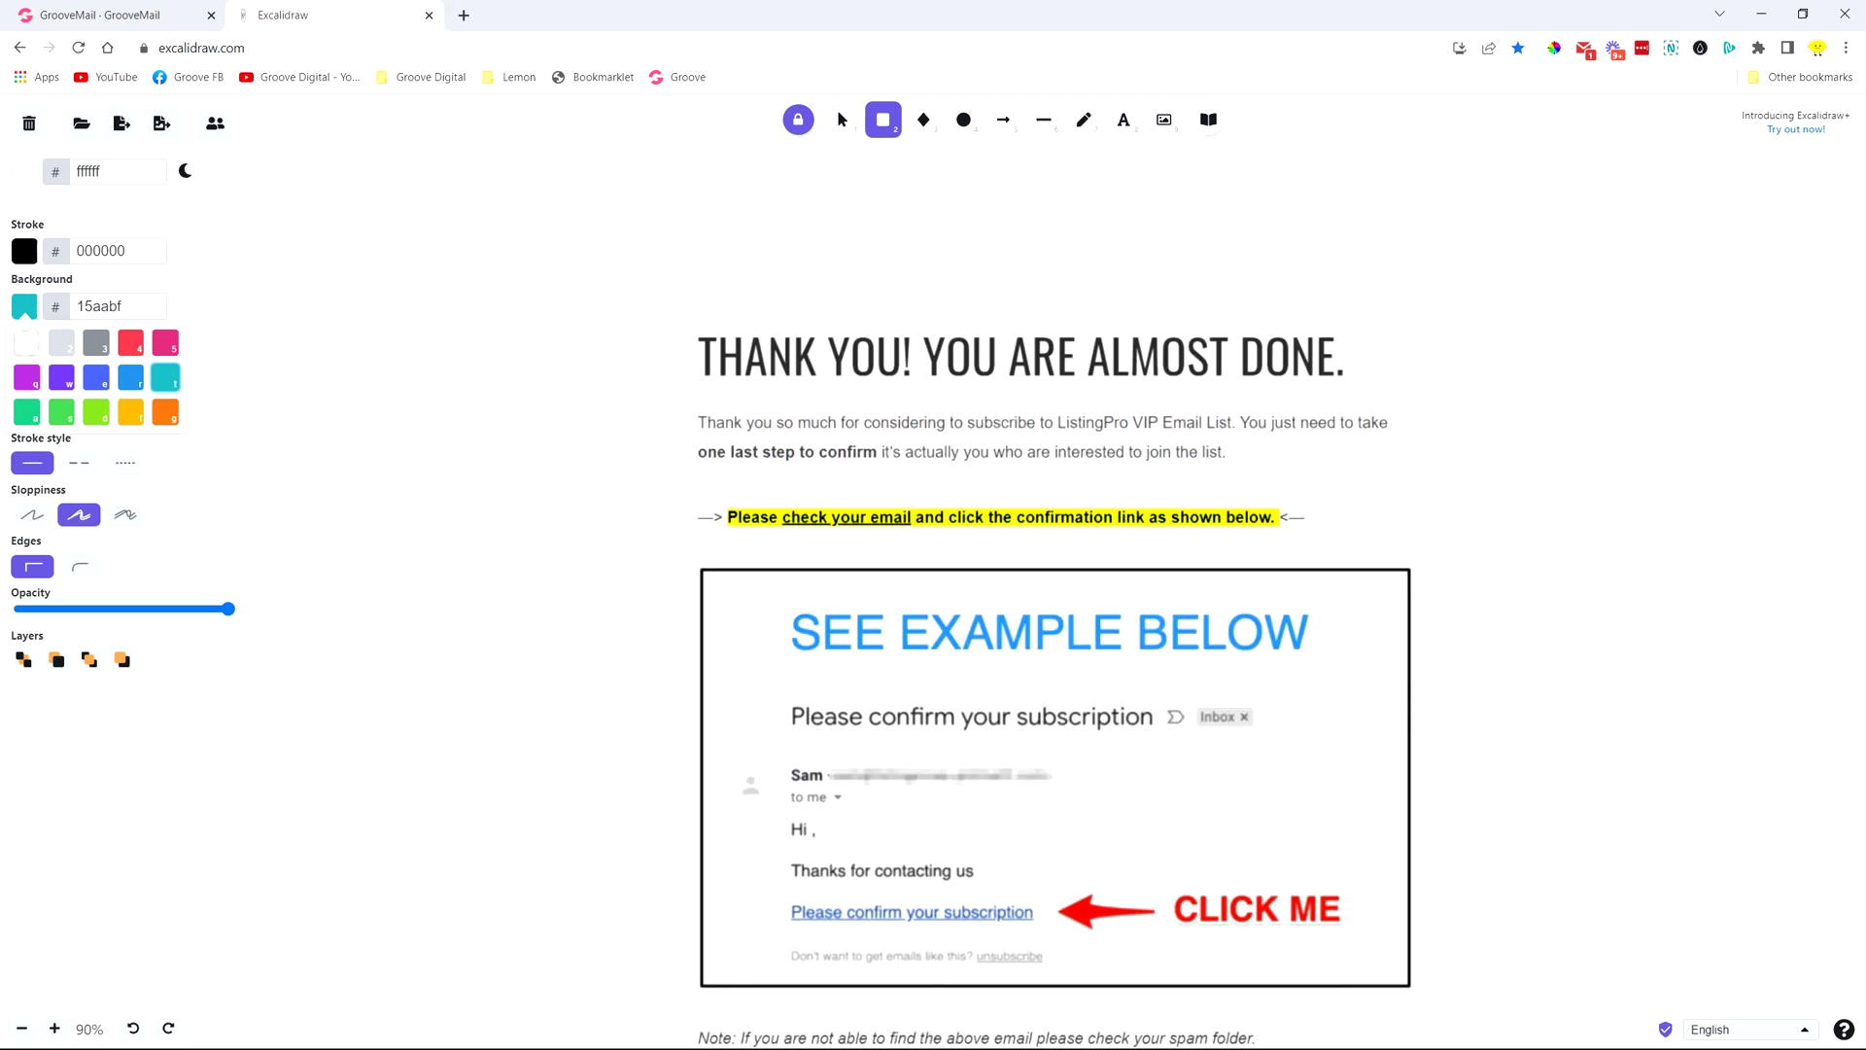
pyautogui.scroll(-1, 1051, 628)
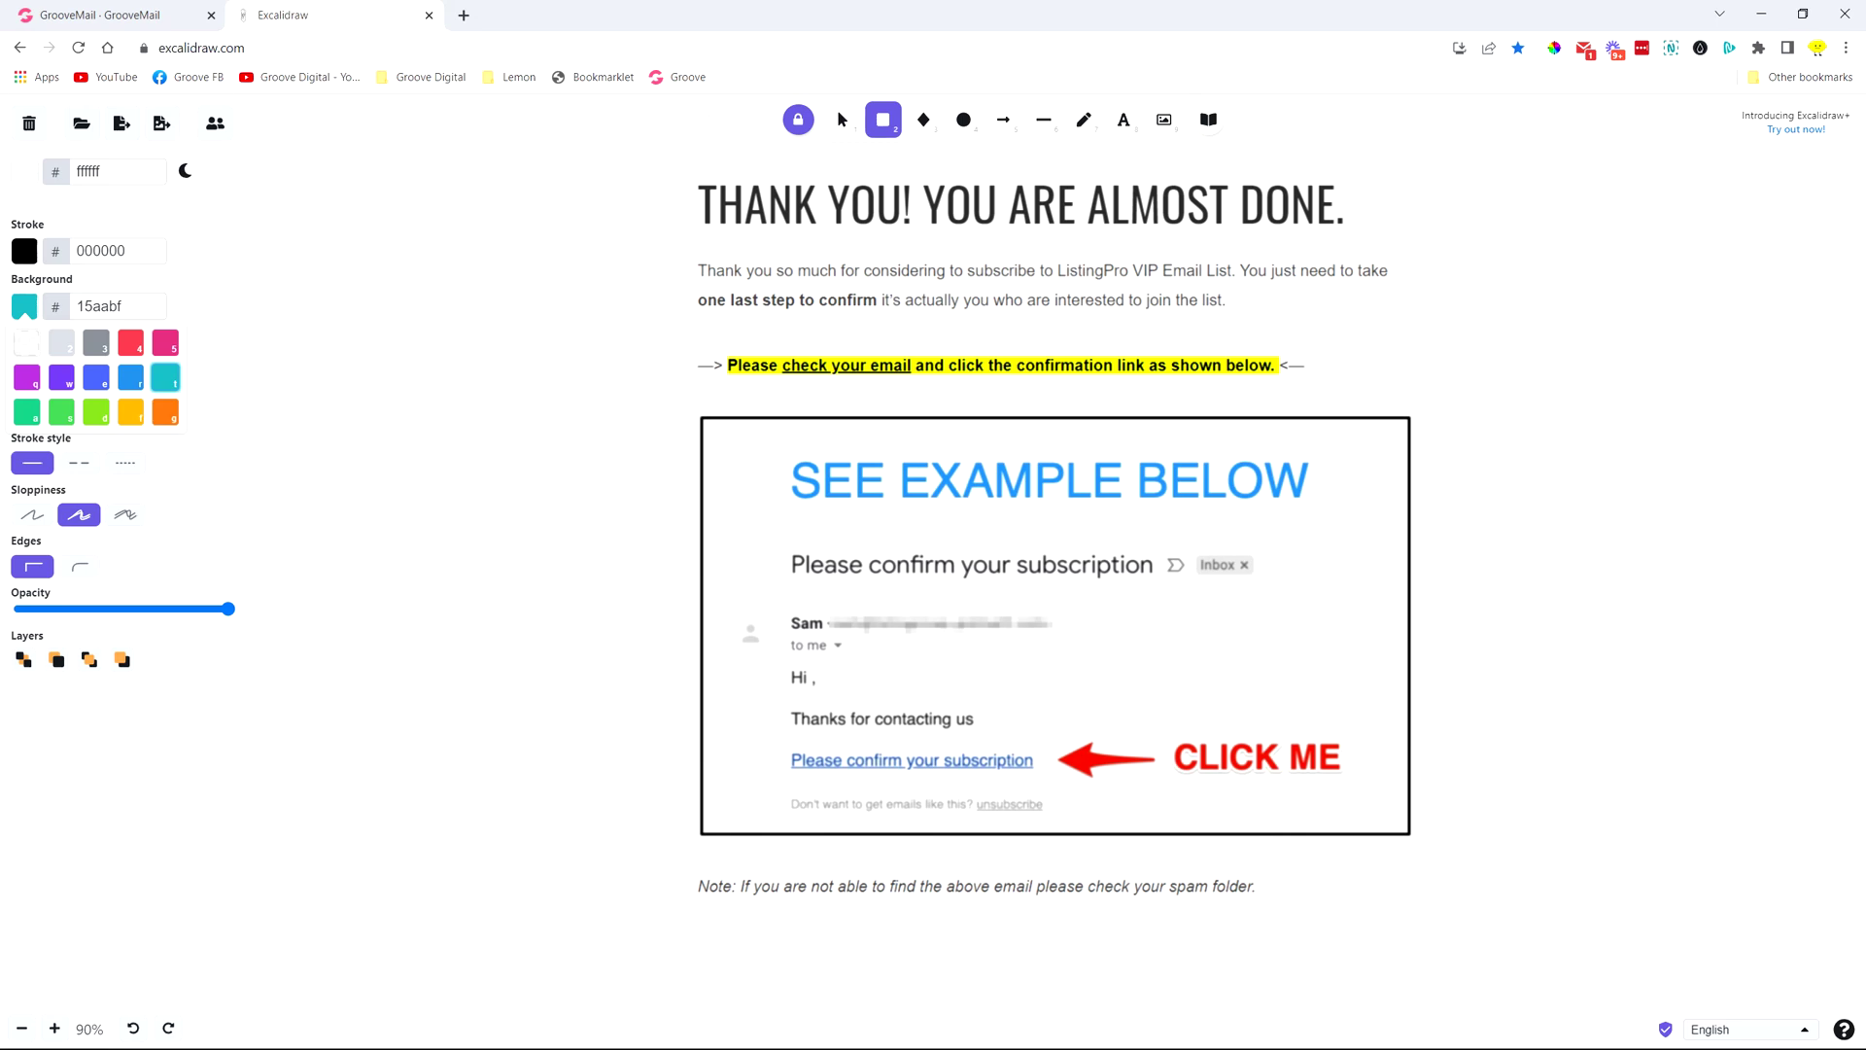
pyautogui.scroll(1, 1054, 628)
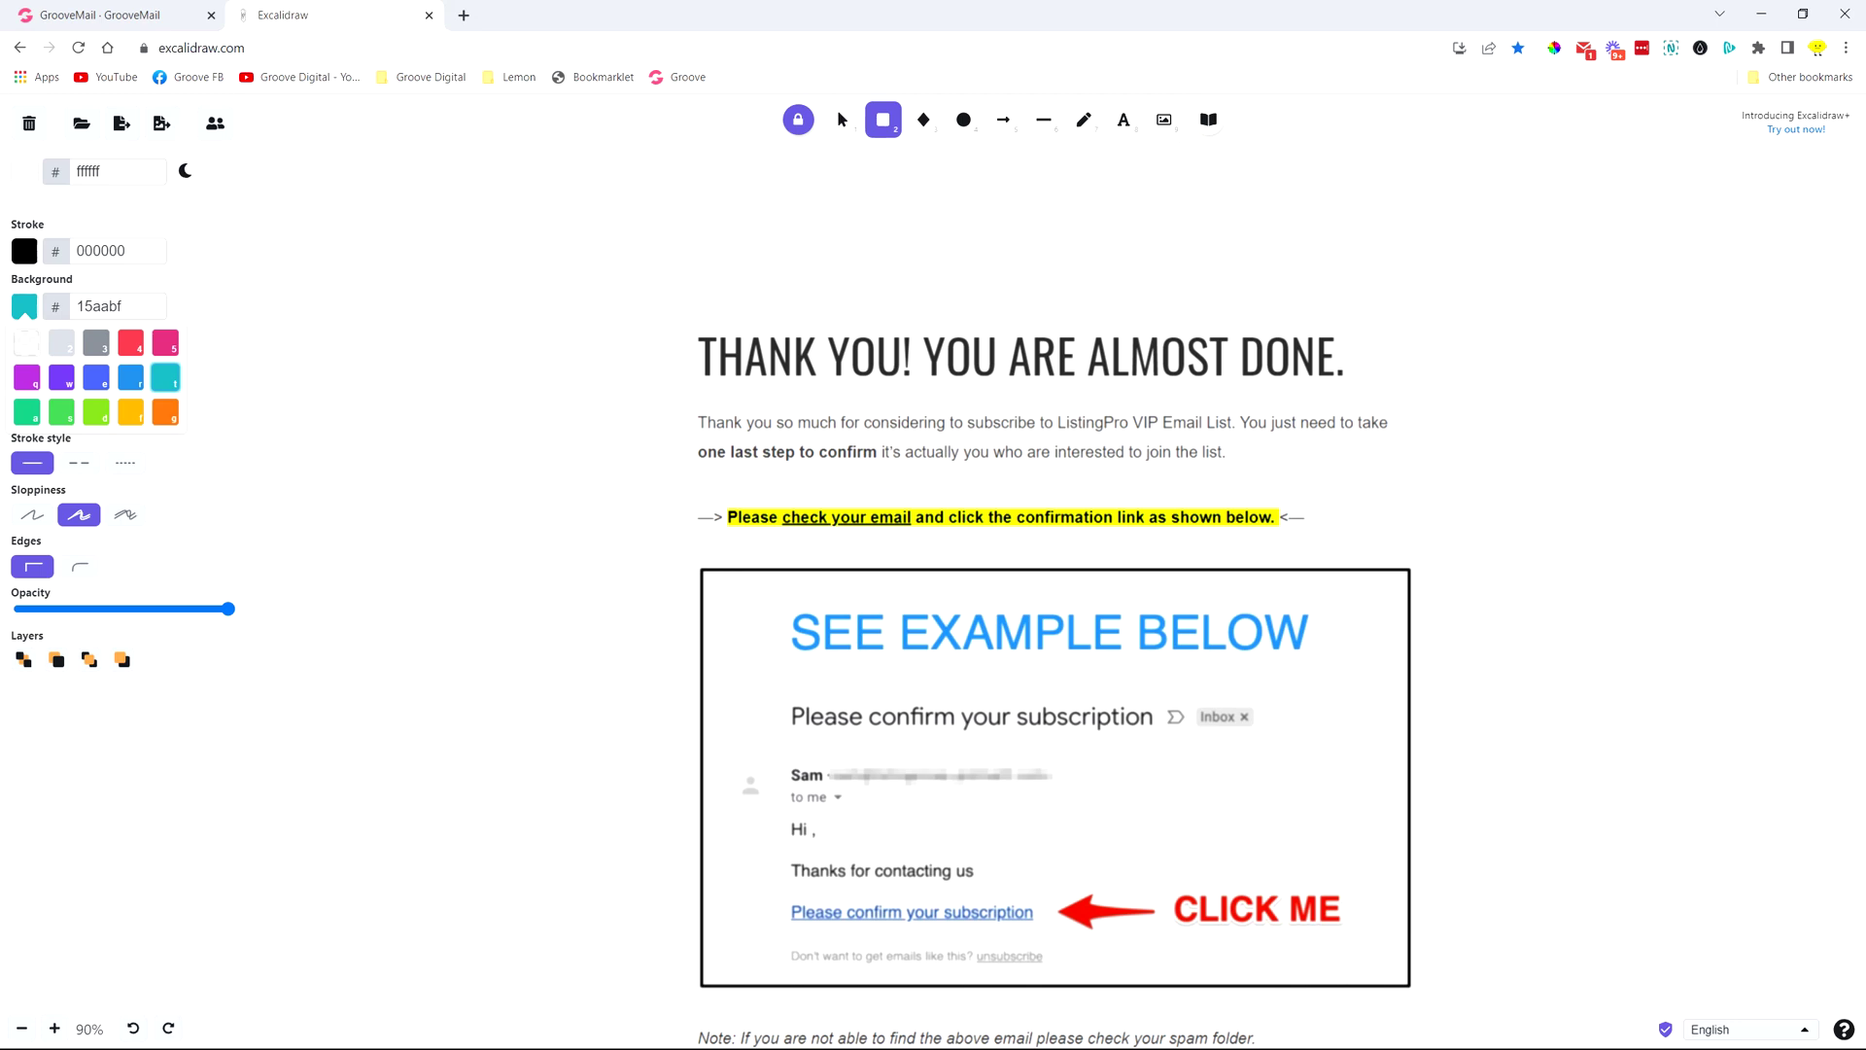
pyautogui.scroll(-1, 1054, 628)
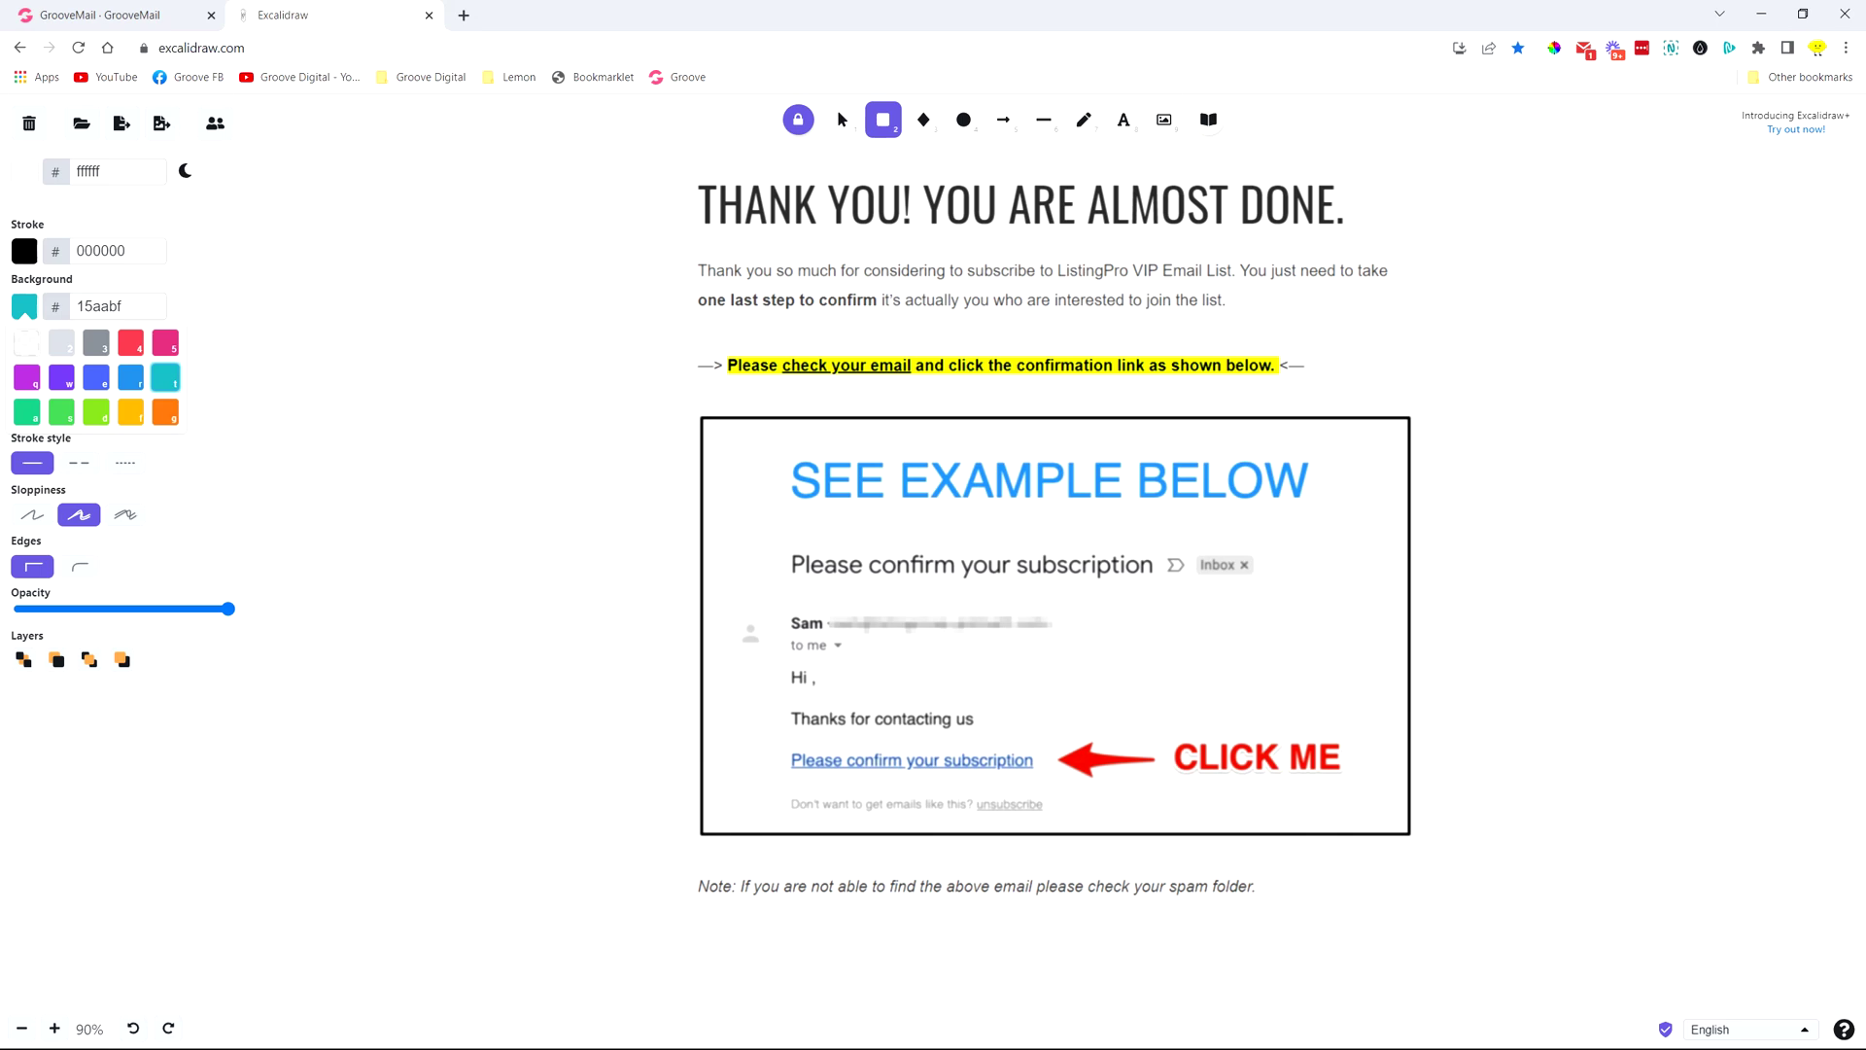
pyautogui.scroll(-1, 1054, 583)
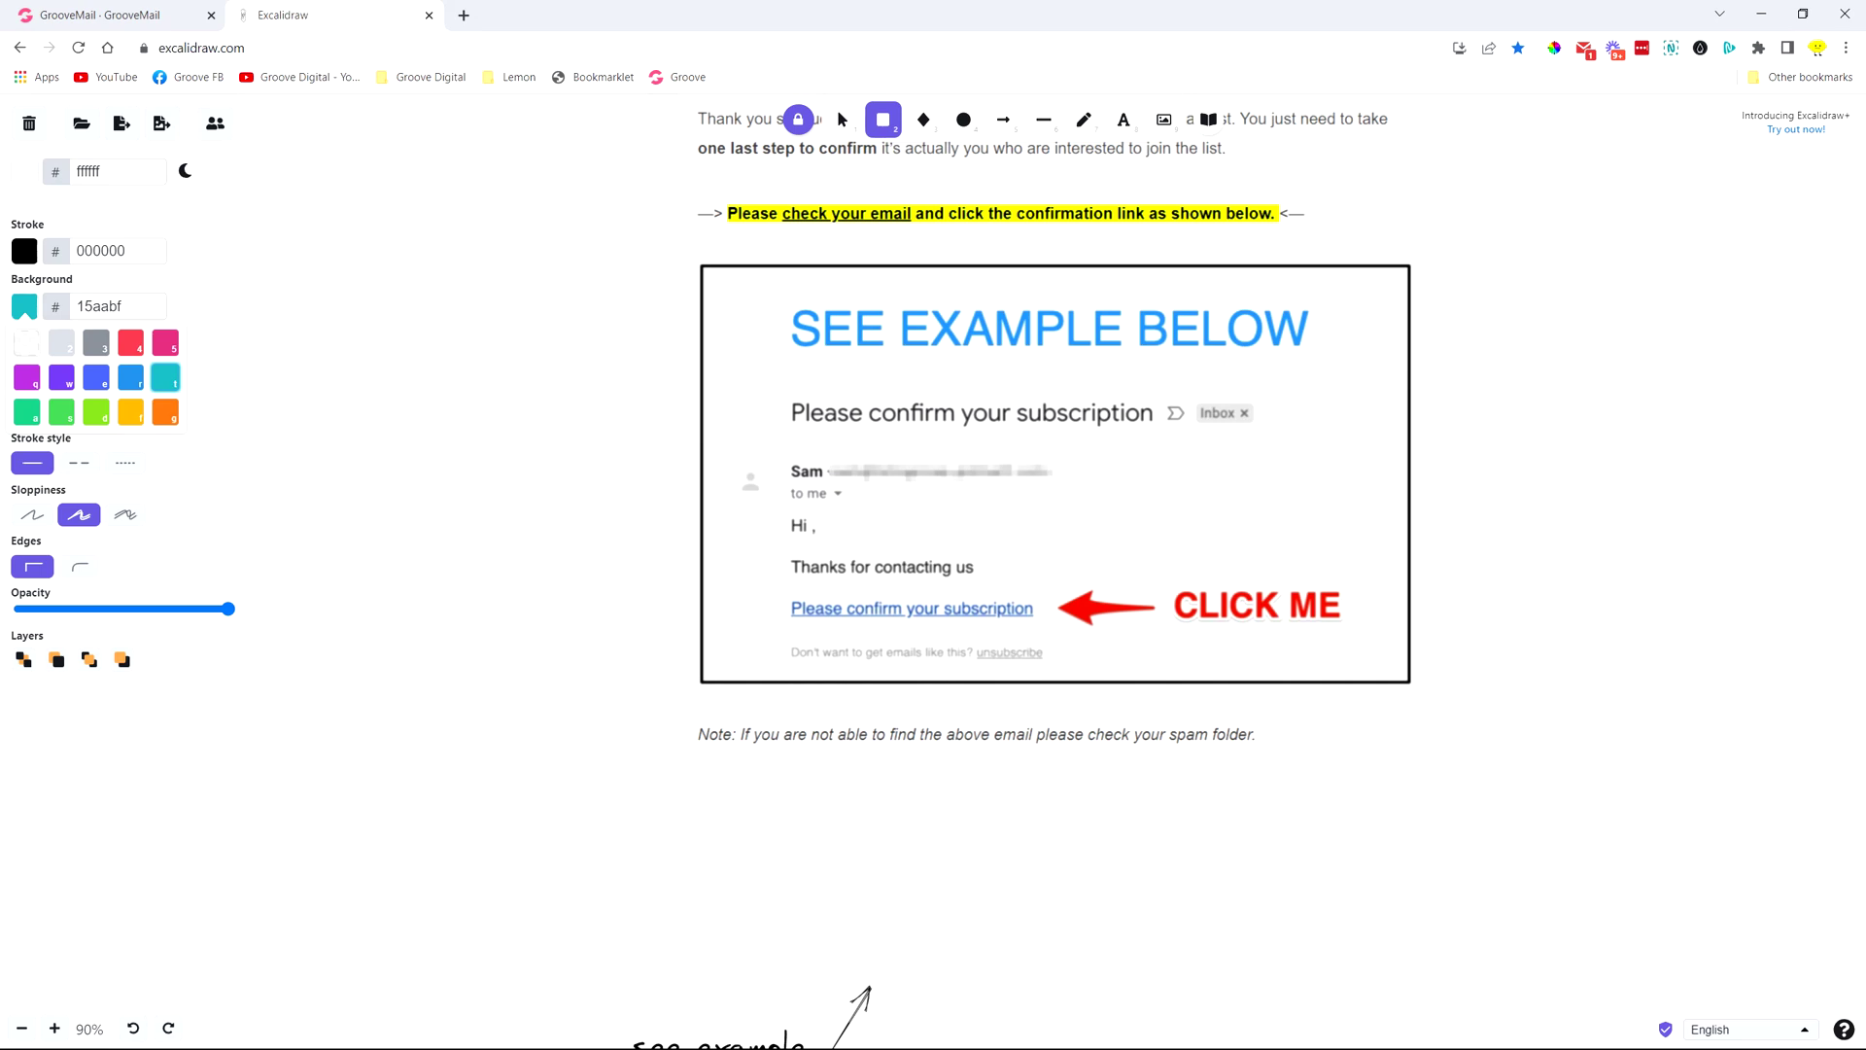
pyautogui.scroll(1, 1054, 583)
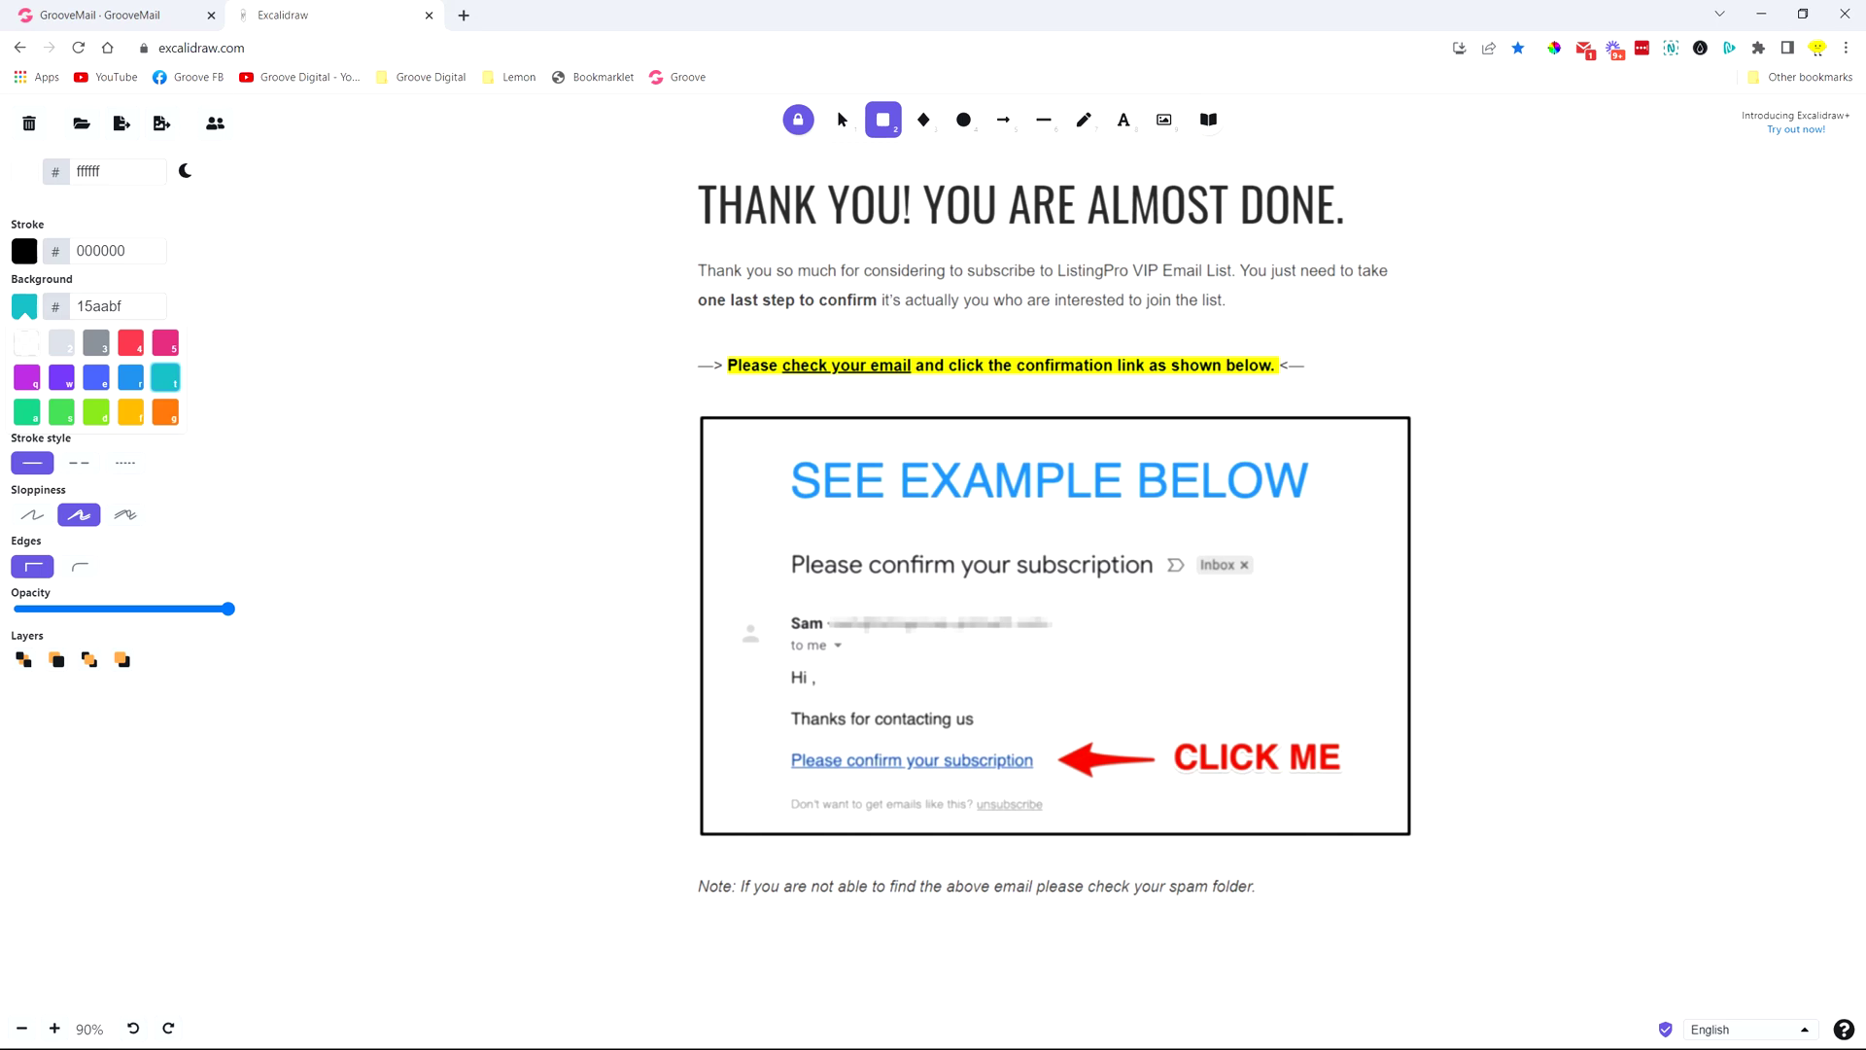
pyautogui.scroll(-2, 1054, 584)
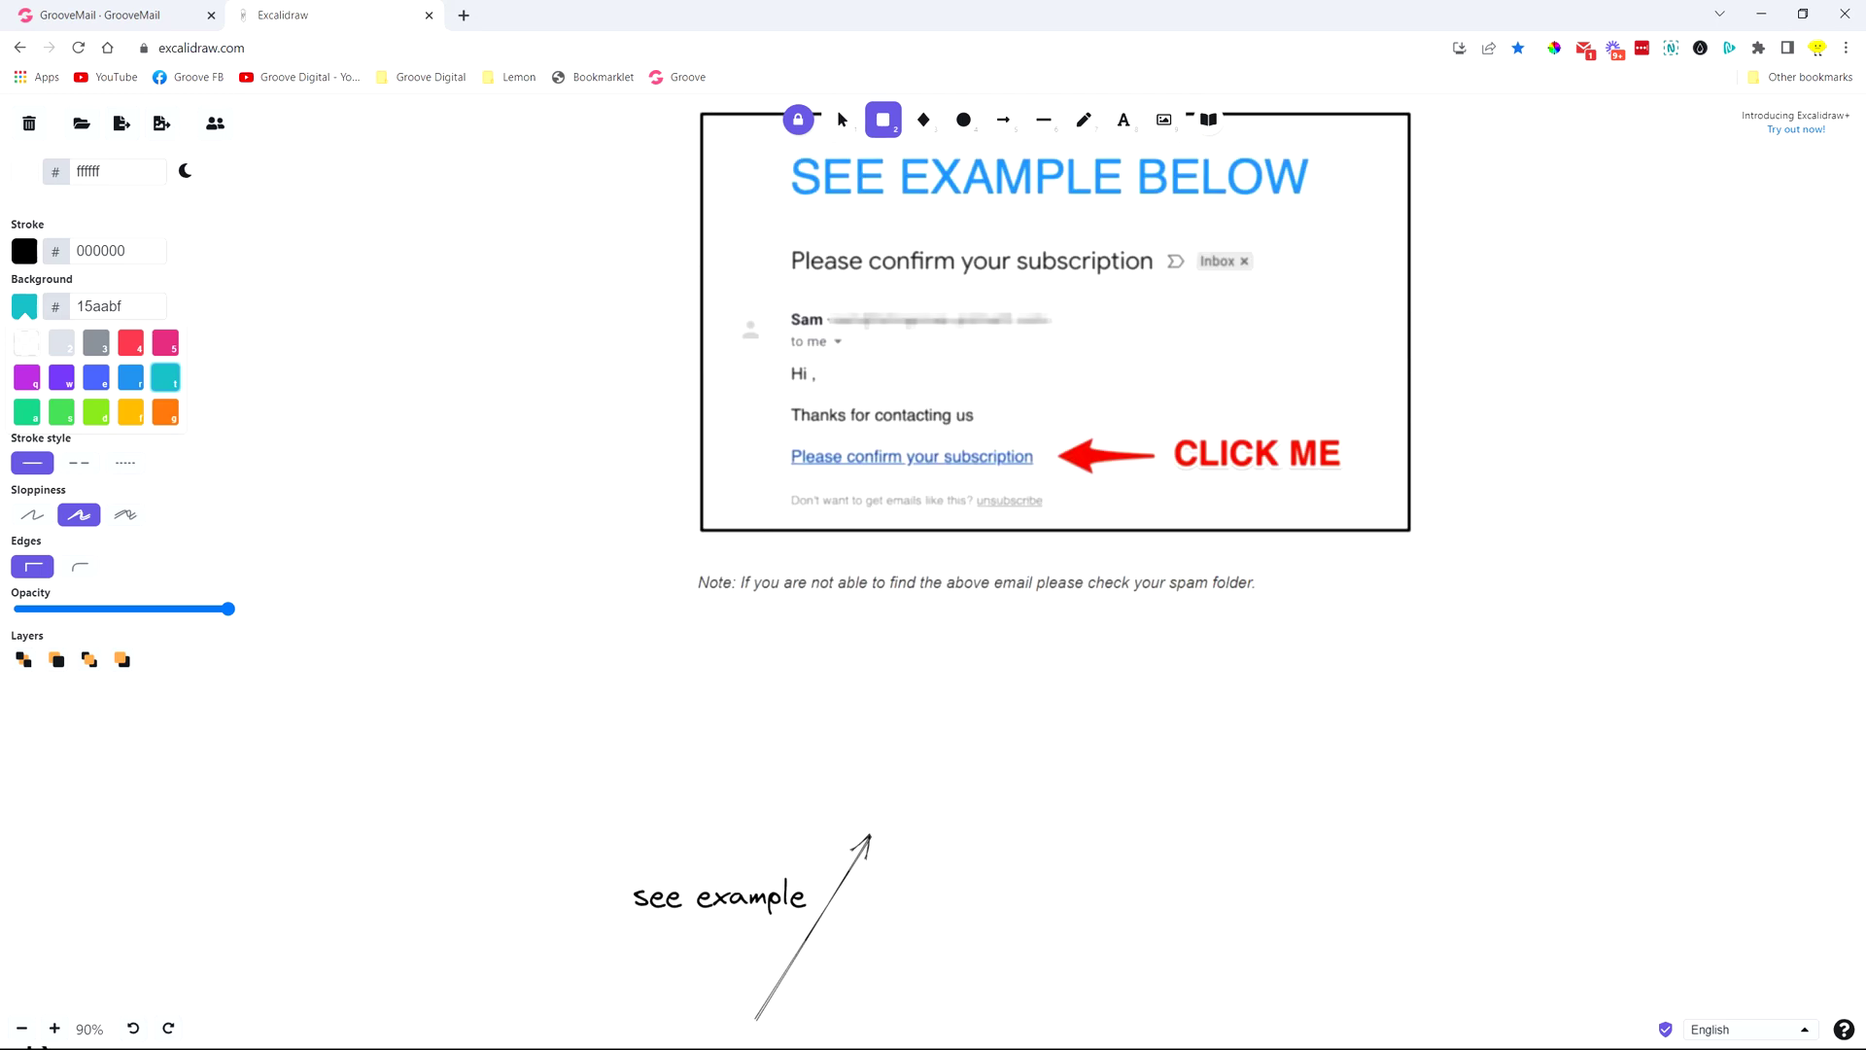
pyautogui.scroll(2, 1055, 584)
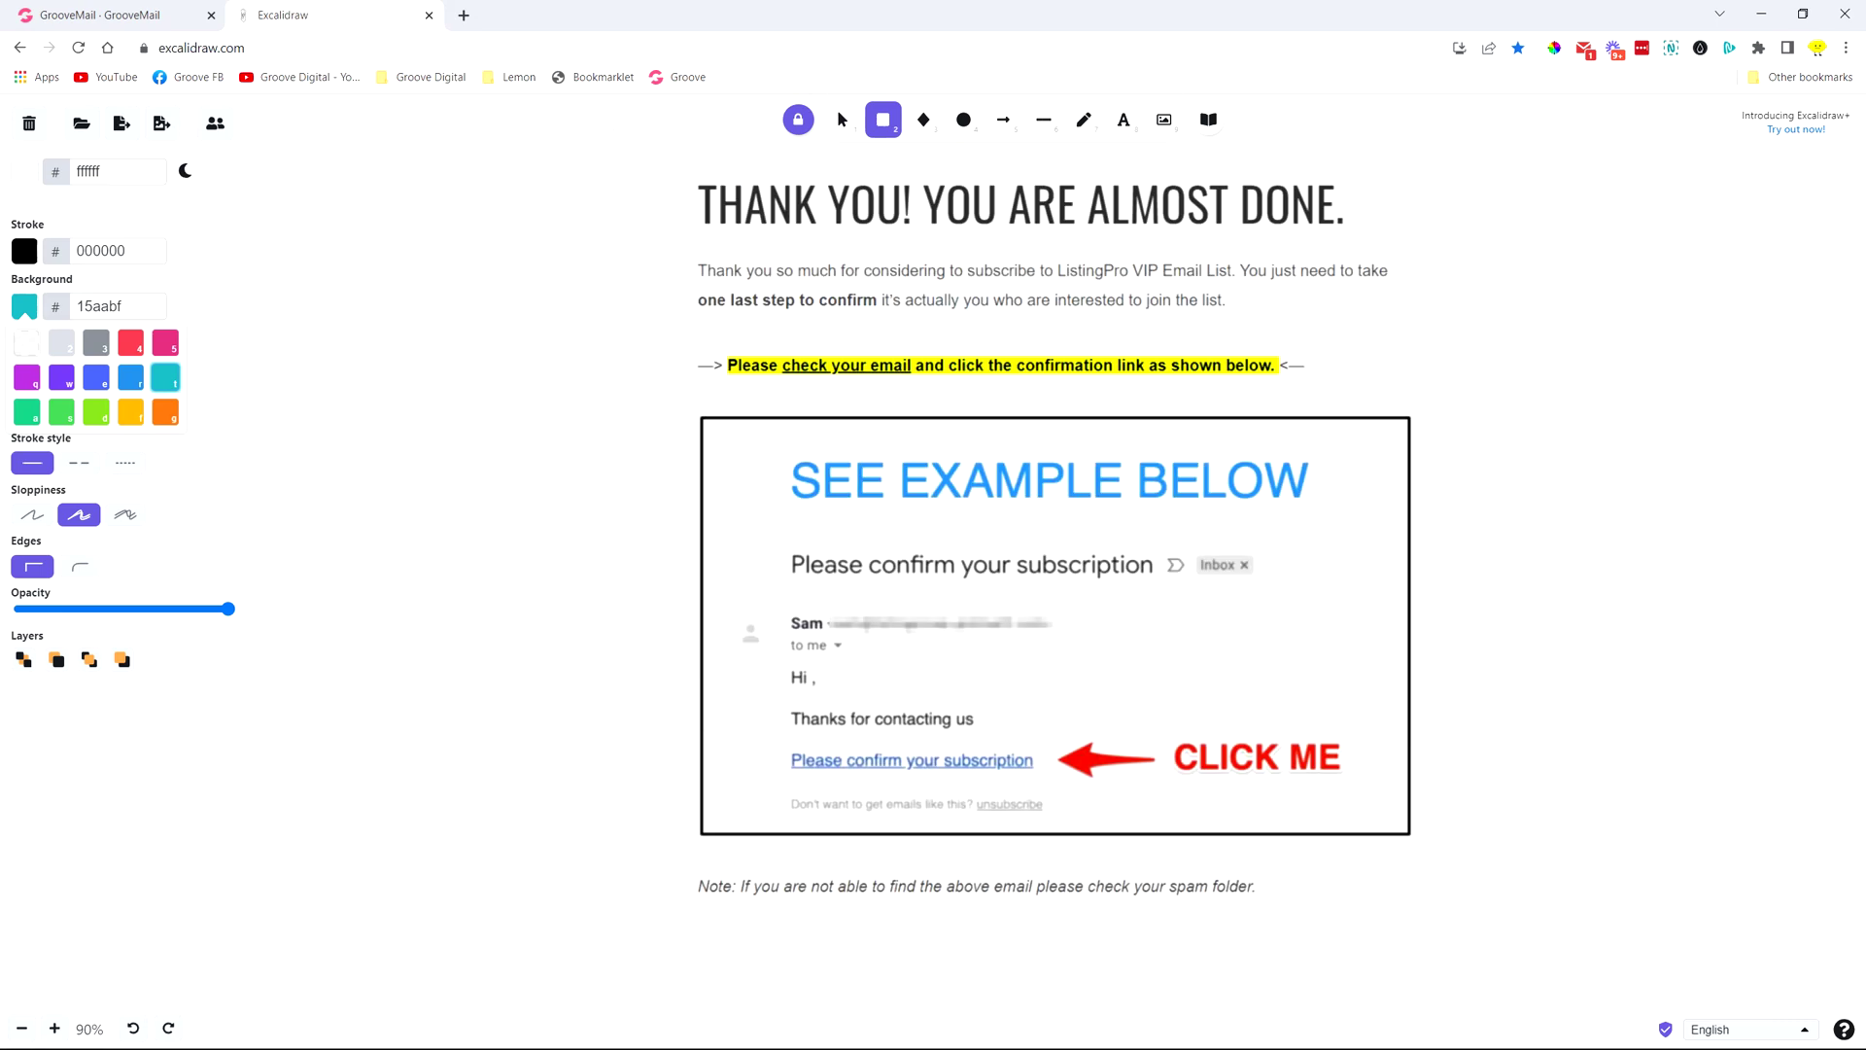
pyautogui.scroll(-4, 934, 584)
pyautogui.scroll(-2, 934, 583)
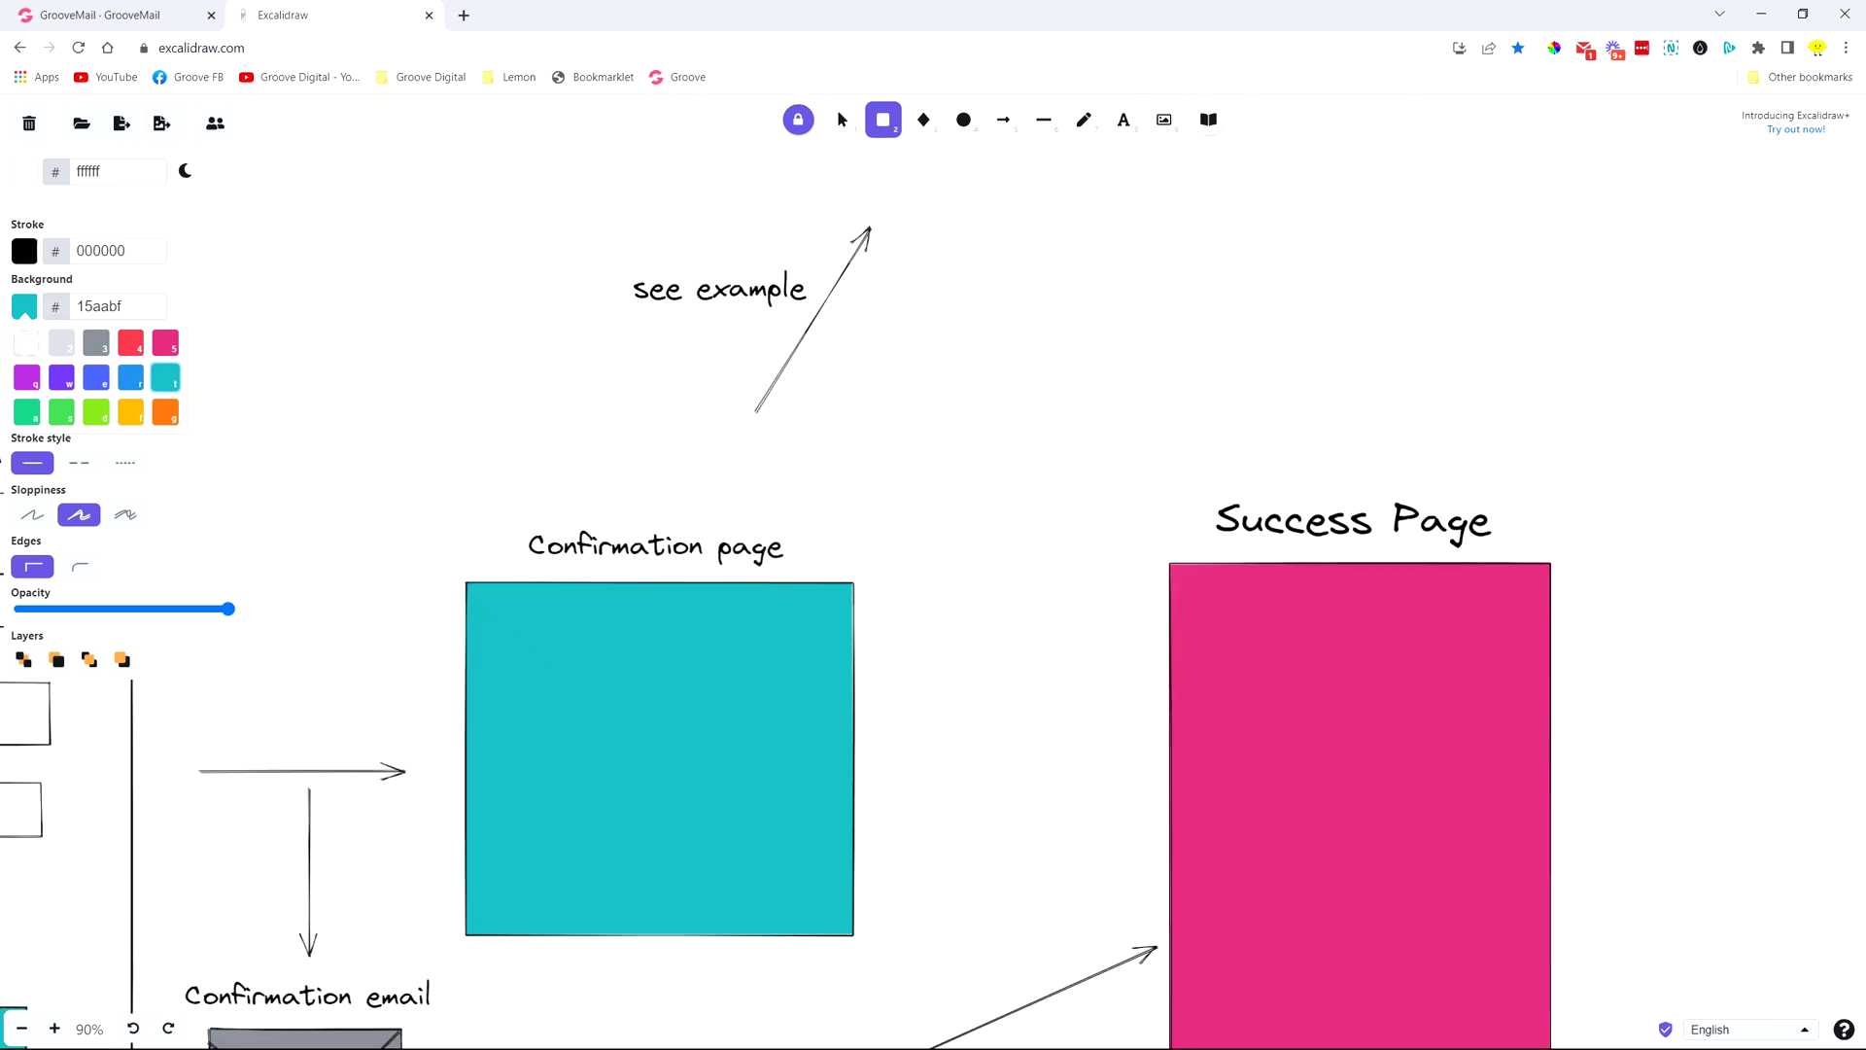
pyautogui.scroll(-1, 934, 583)
pyautogui.click(96, 15)
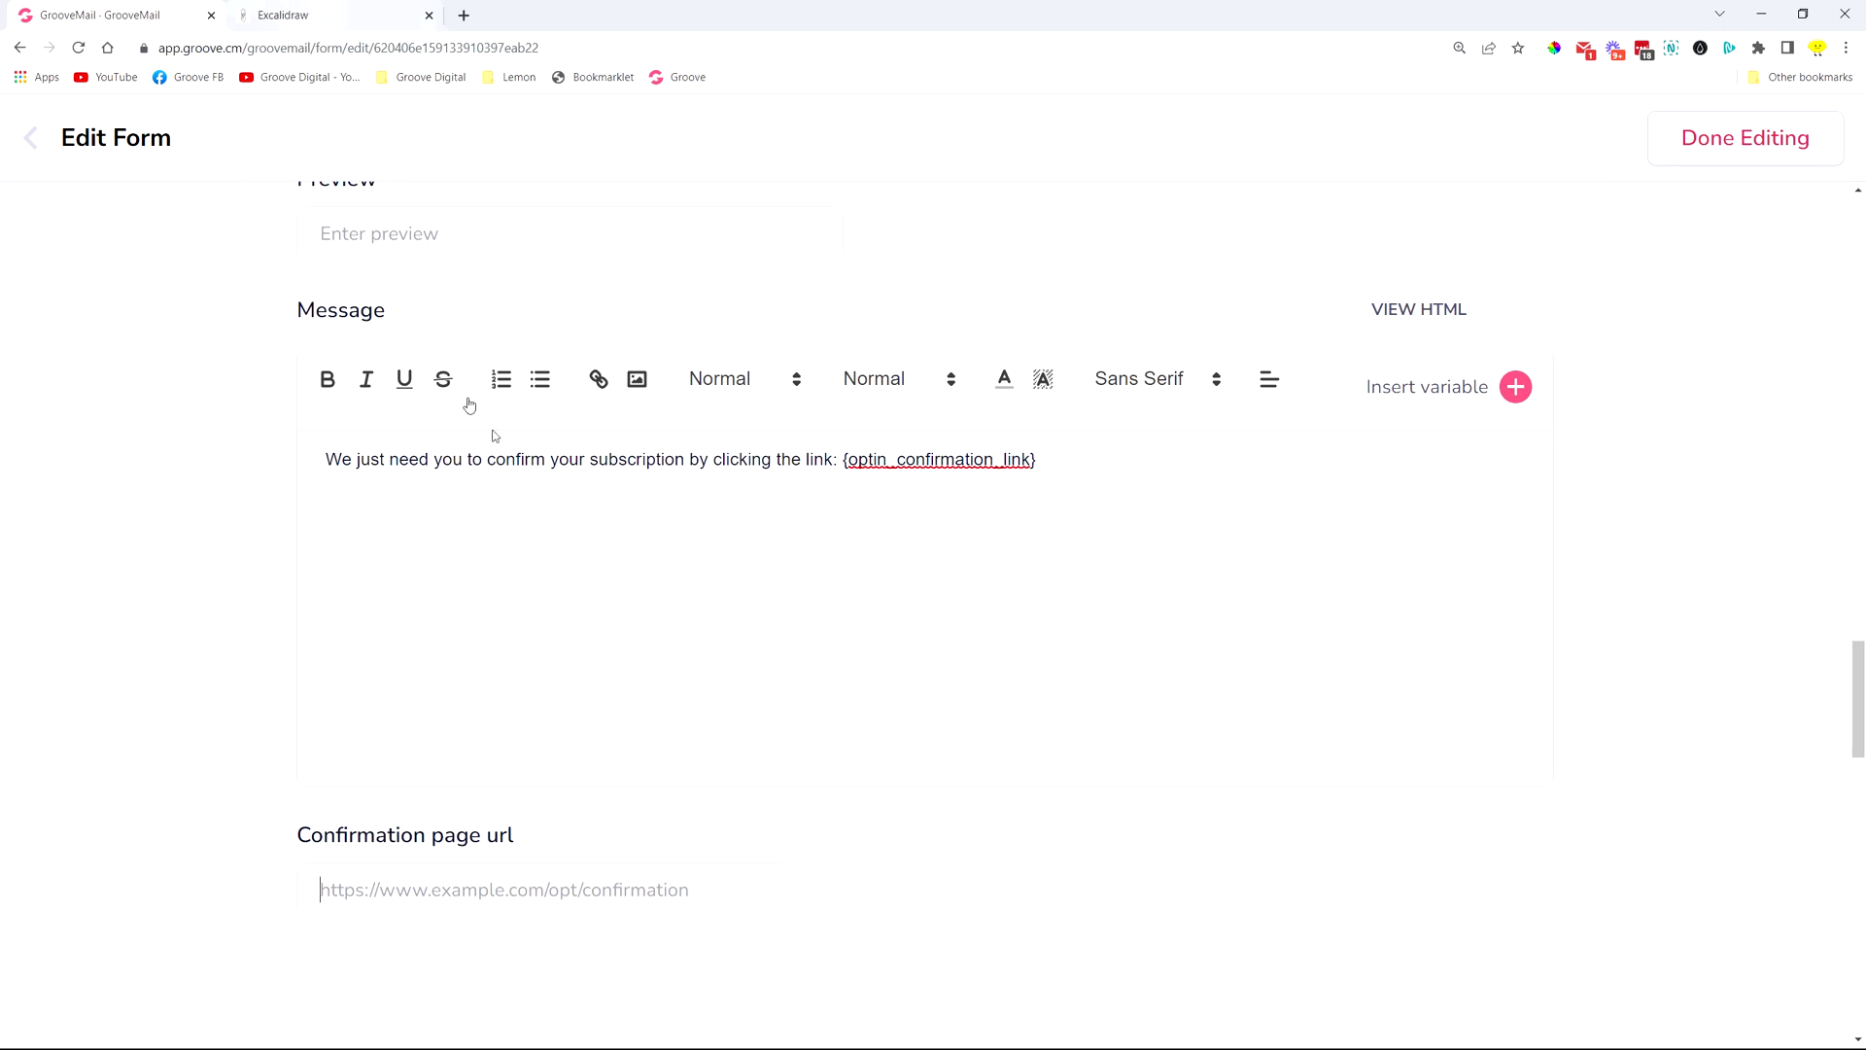
pyautogui.scroll(4, 674, 586)
pyautogui.scroll(2, 675, 586)
pyautogui.scroll(-3, 822, 462)
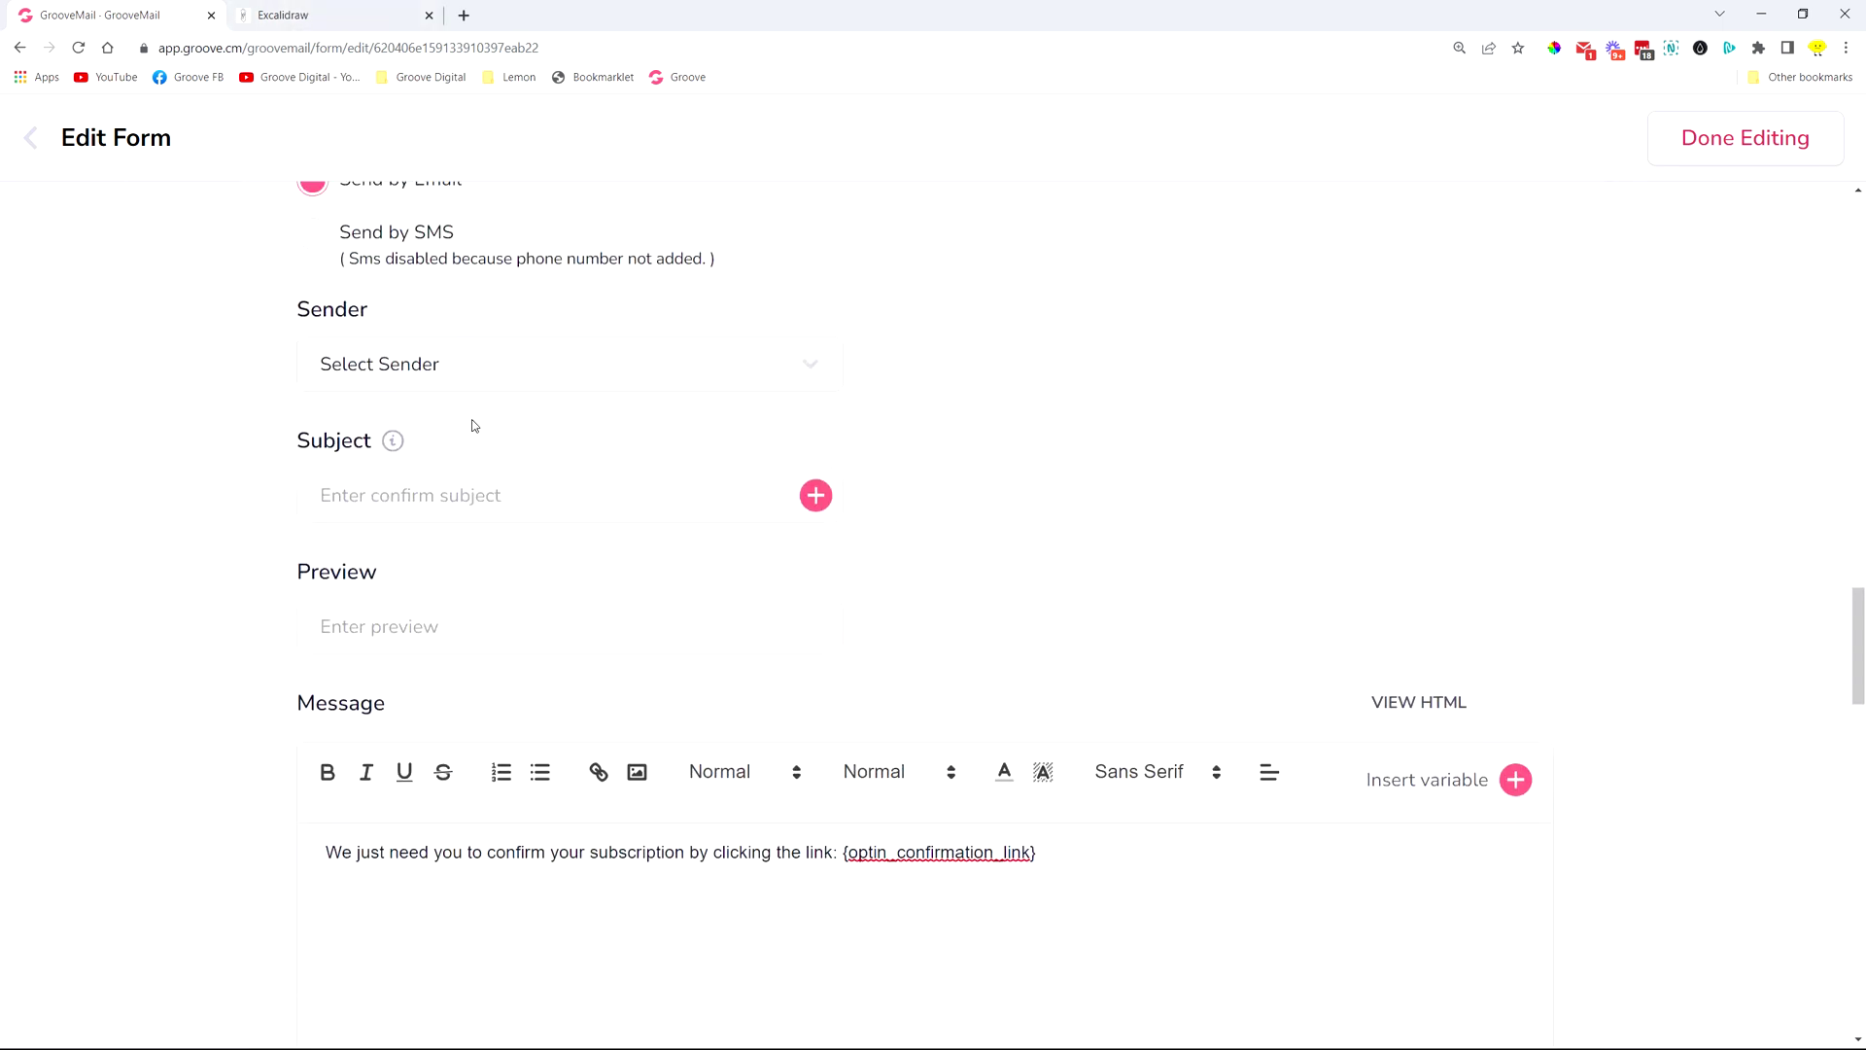
pyautogui.click(281, 17)
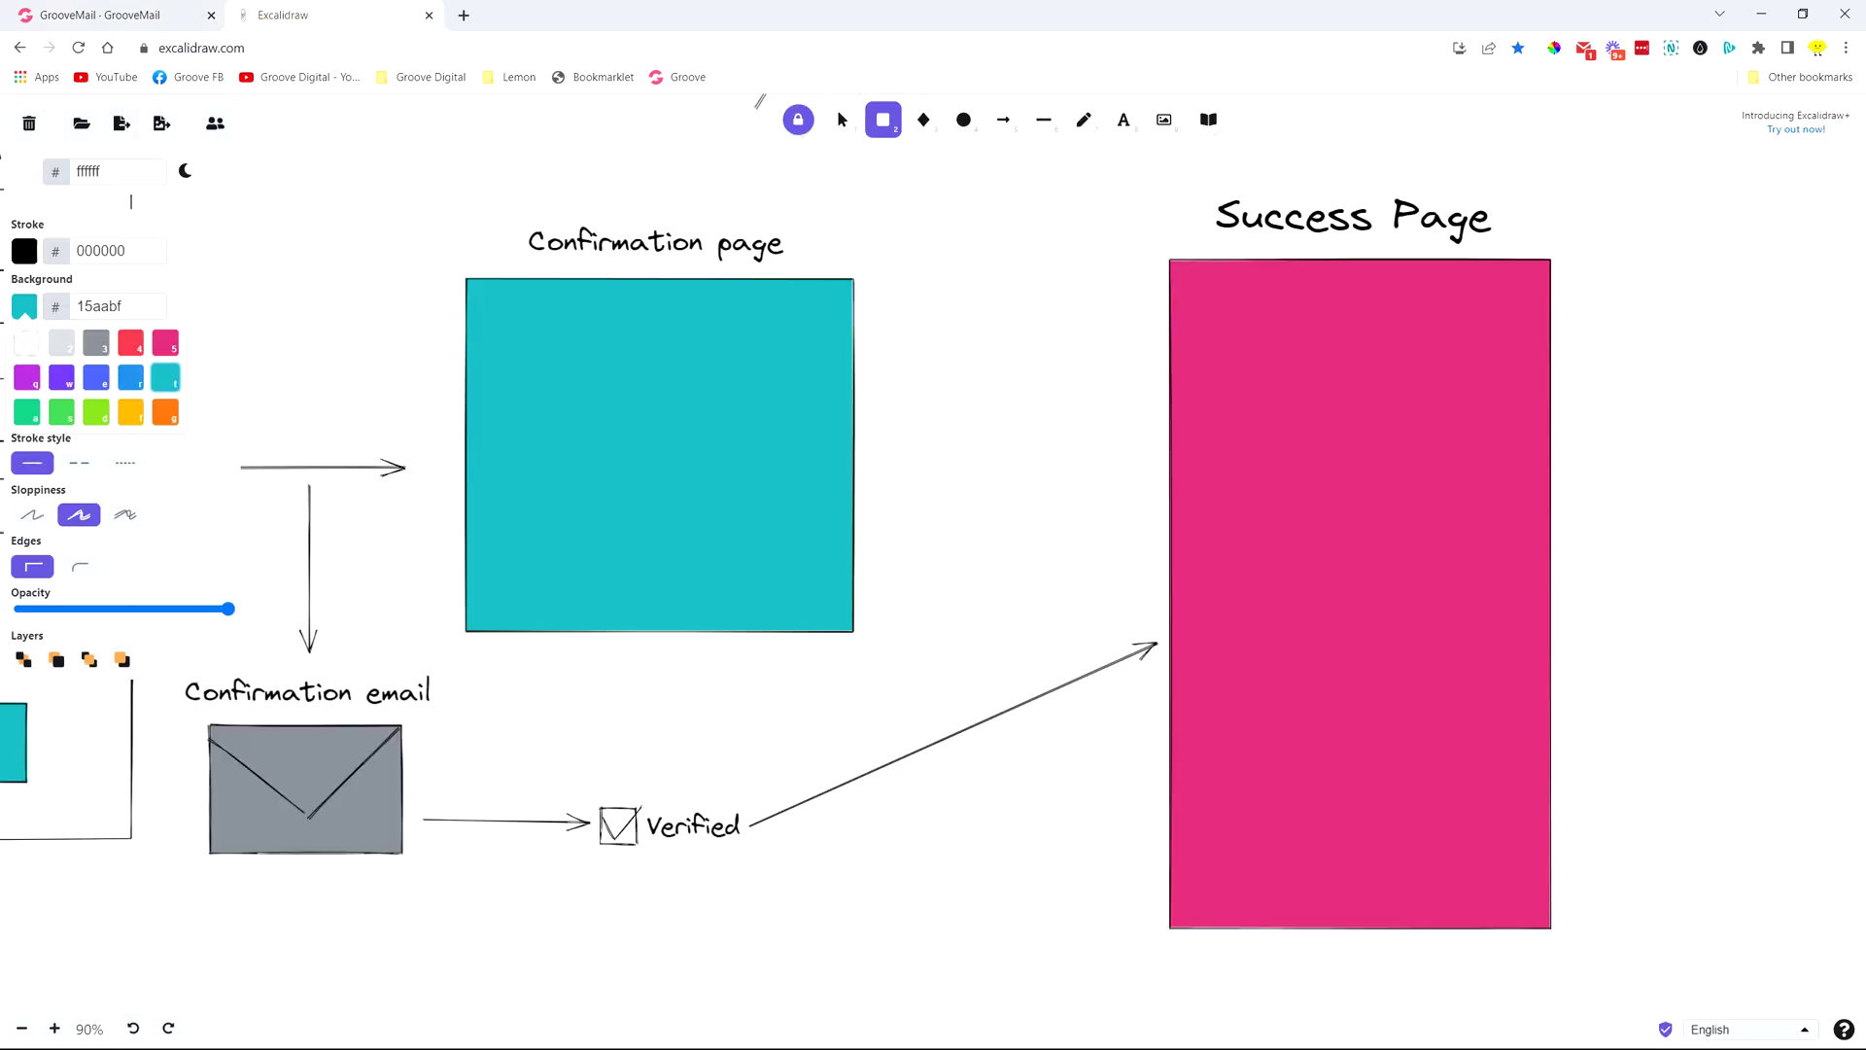
# - Put a temporary teal box behind the confirmation email step, then delete it
pyautogui.moveTo(758, 100); pyautogui.dragTo(990, 95)
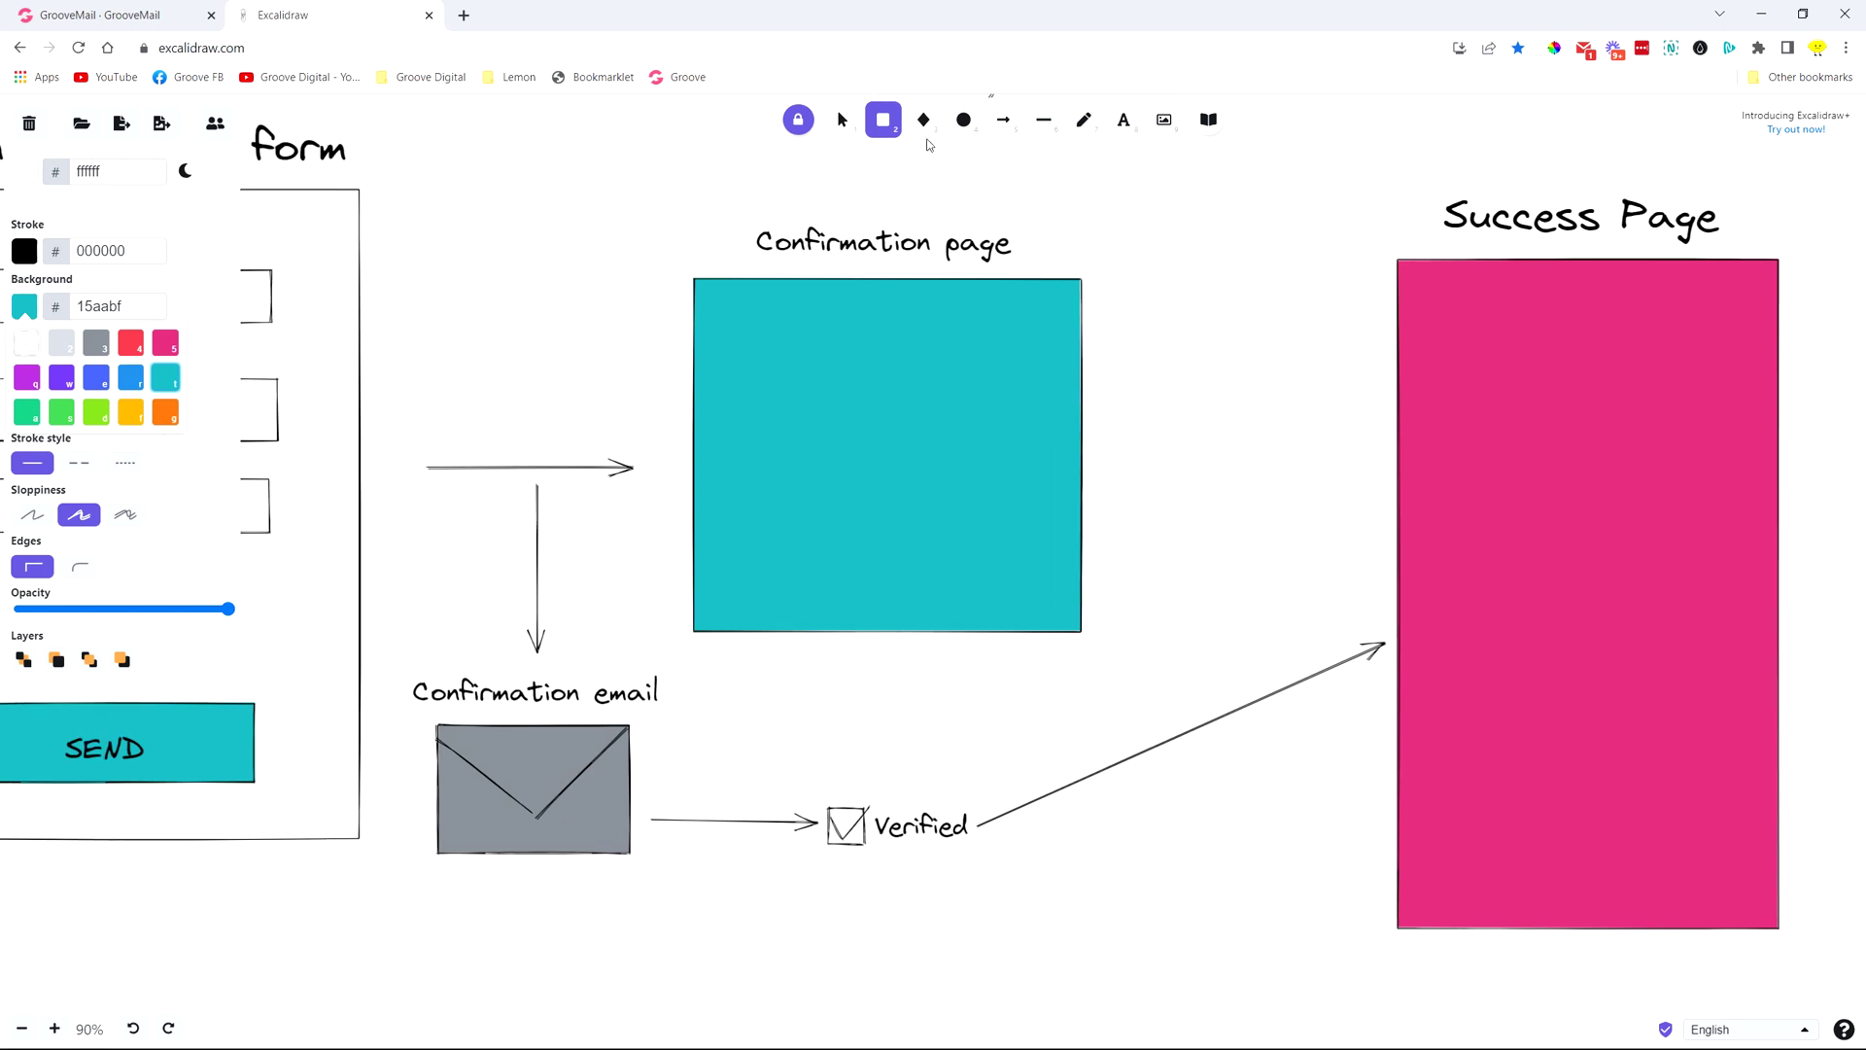
pyautogui.moveTo(389, 670); pyautogui.dragTo(996, 884)
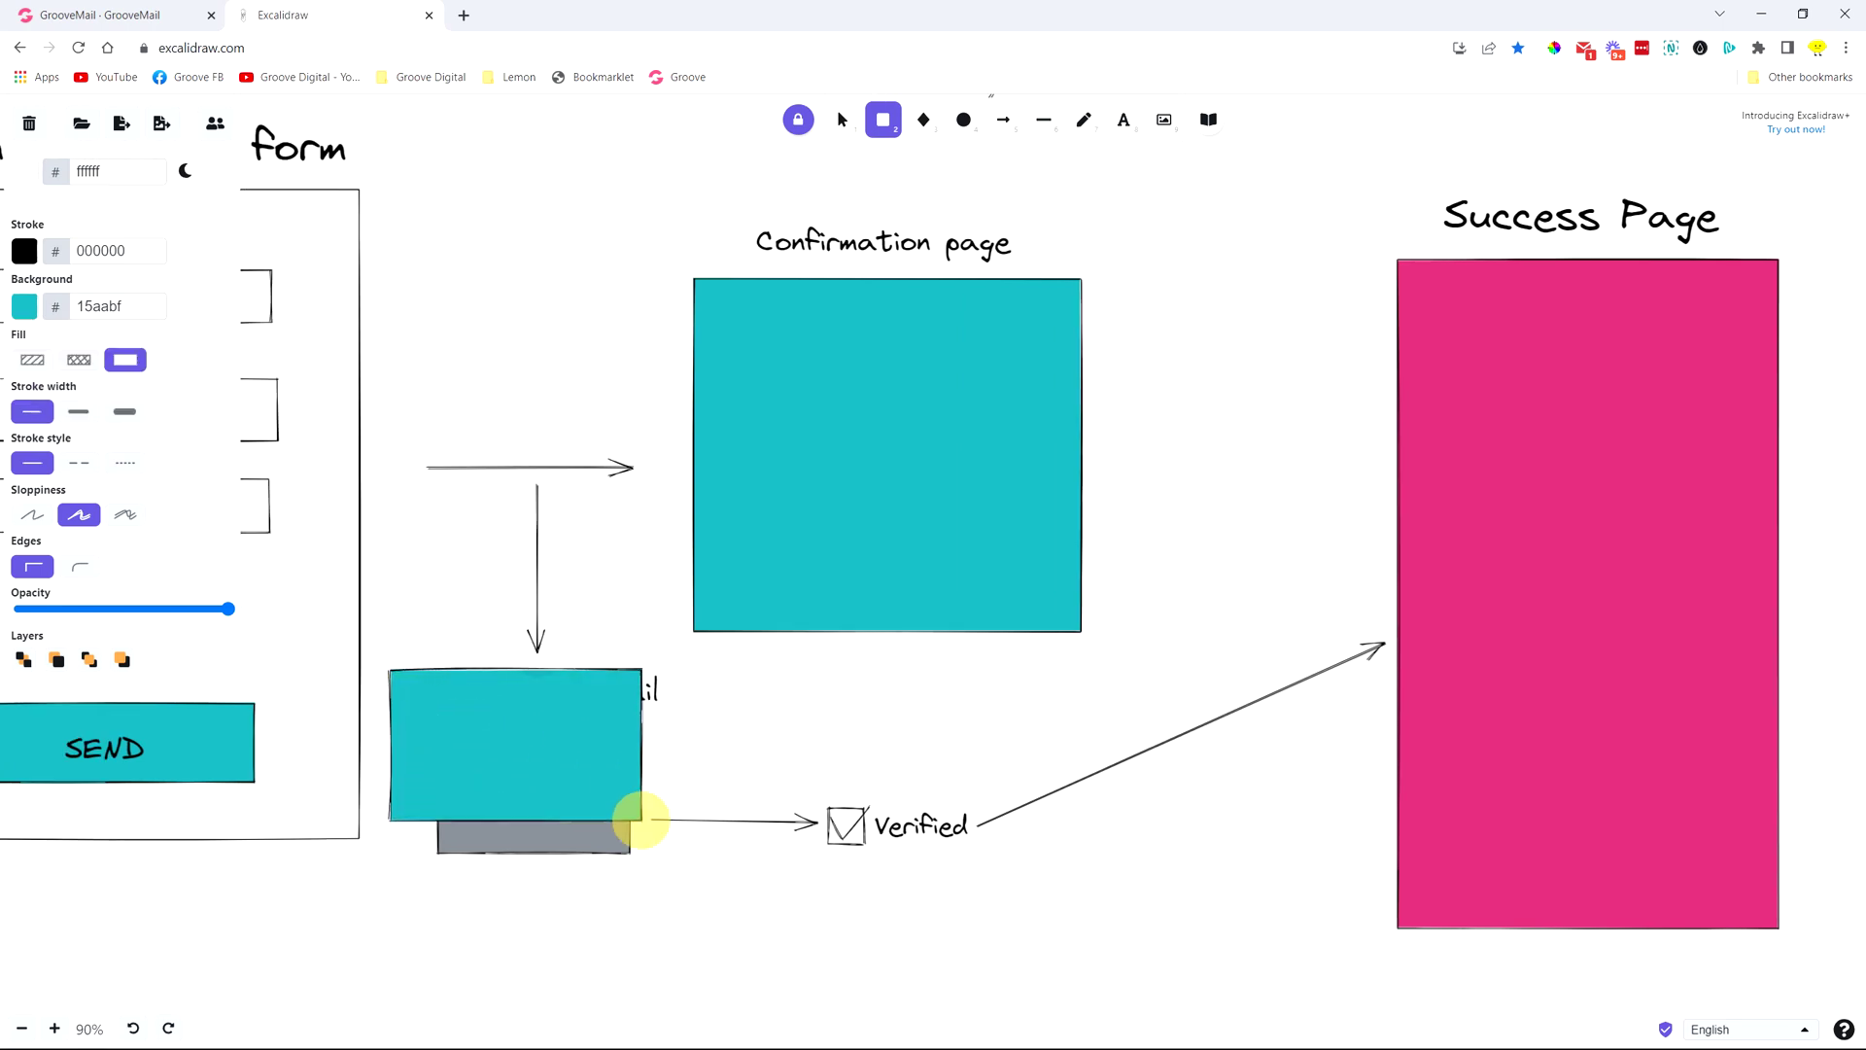
pyautogui.rightClick(994, 885)
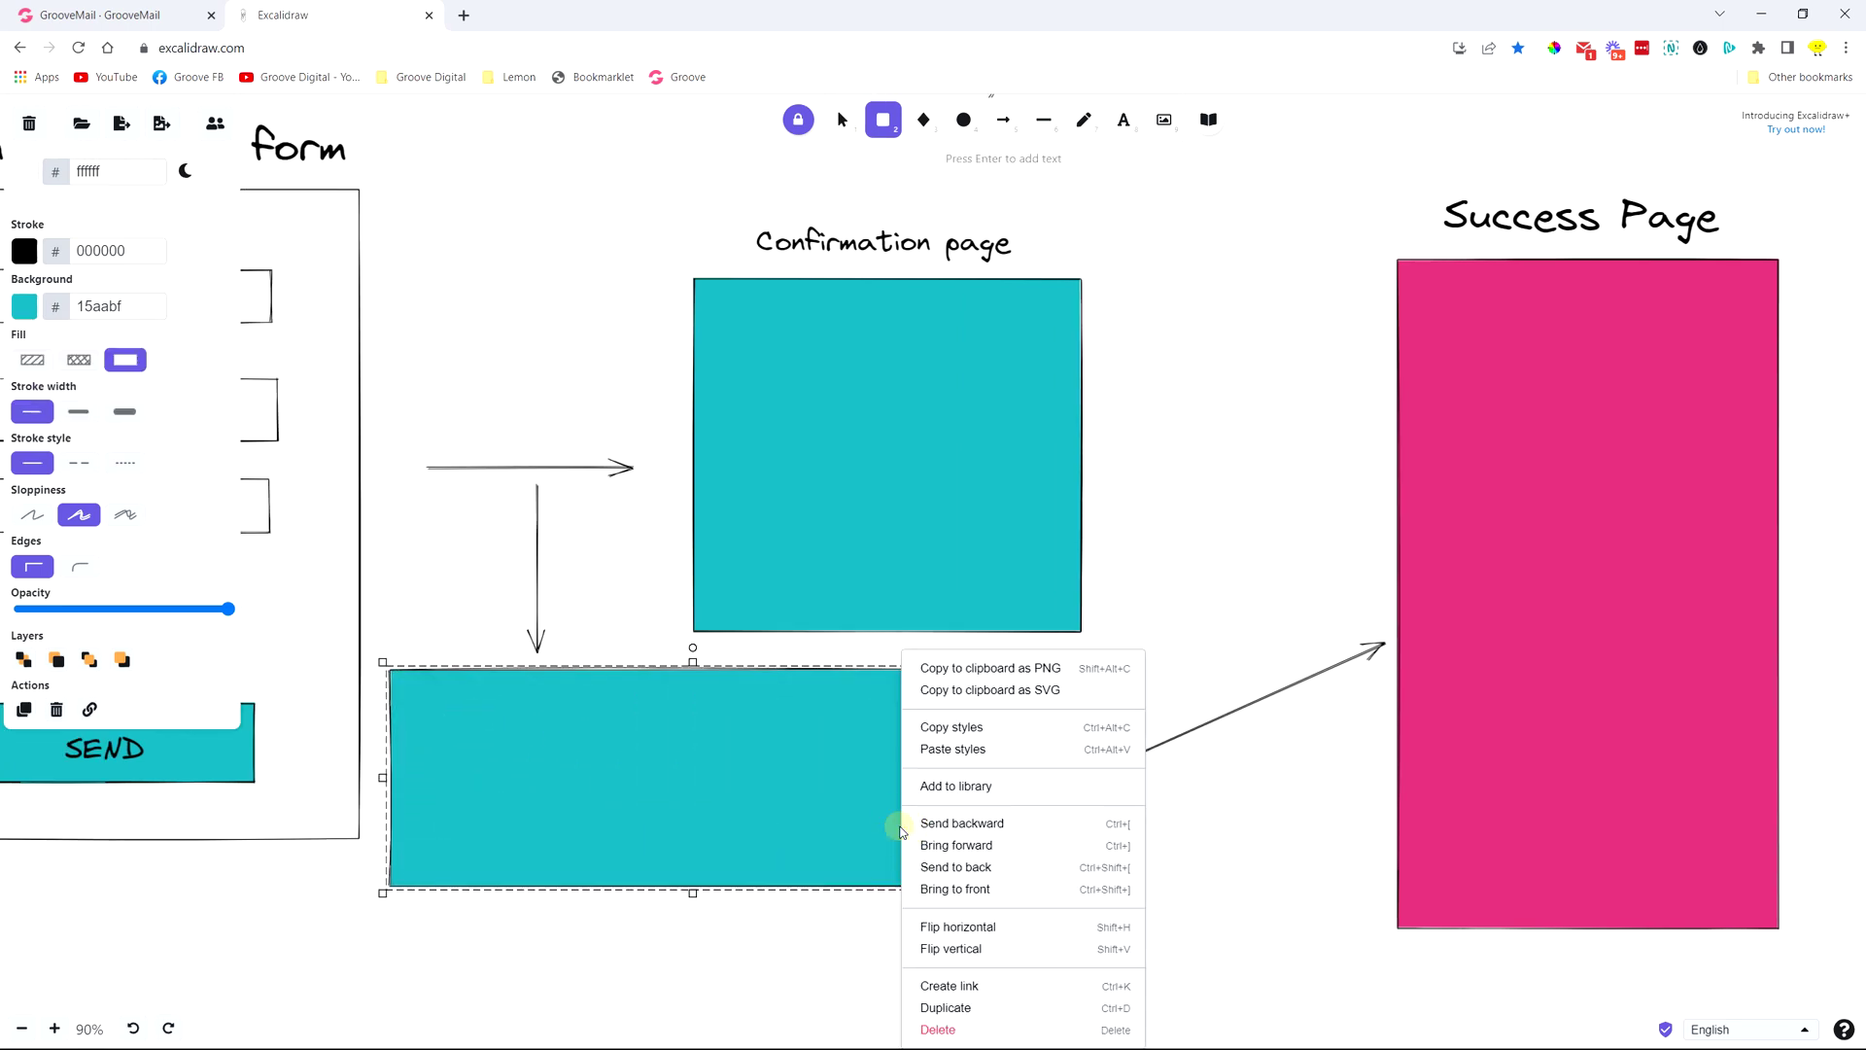
pyautogui.click(1017, 873)
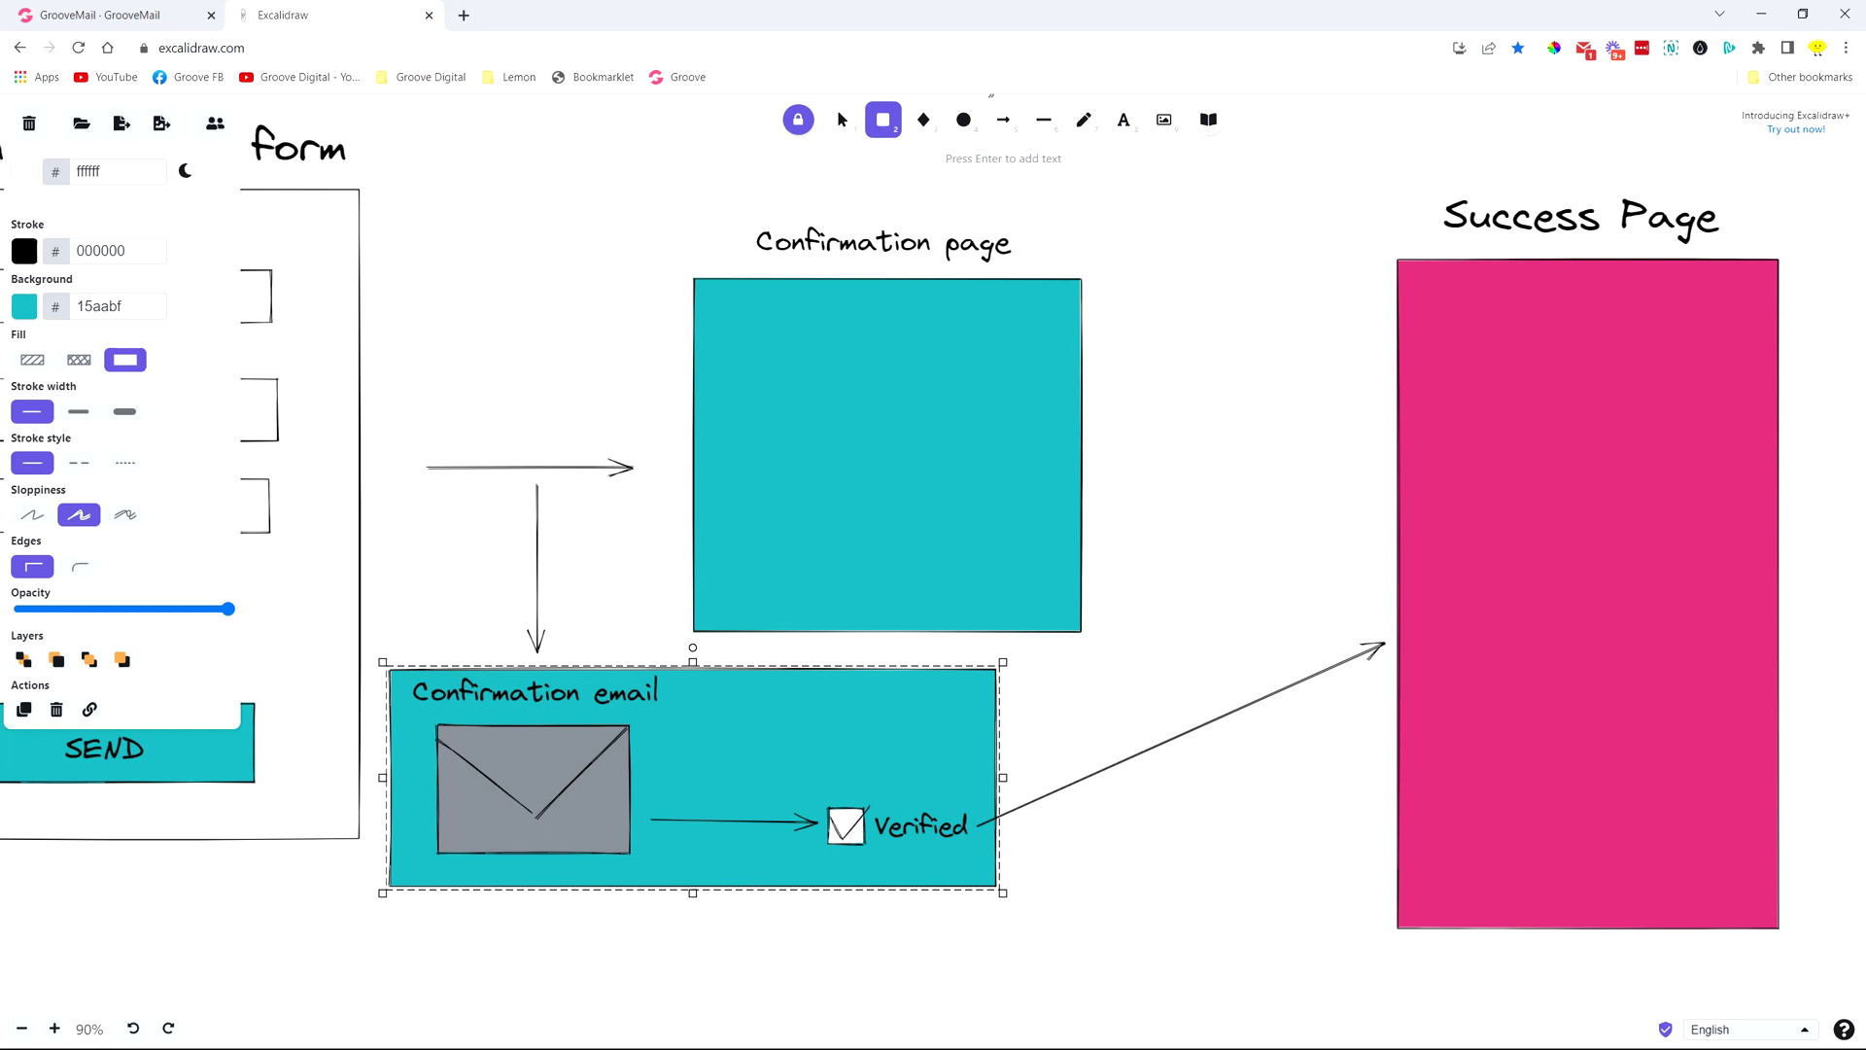
pyautogui.press('v')
pyautogui.press('Delete')
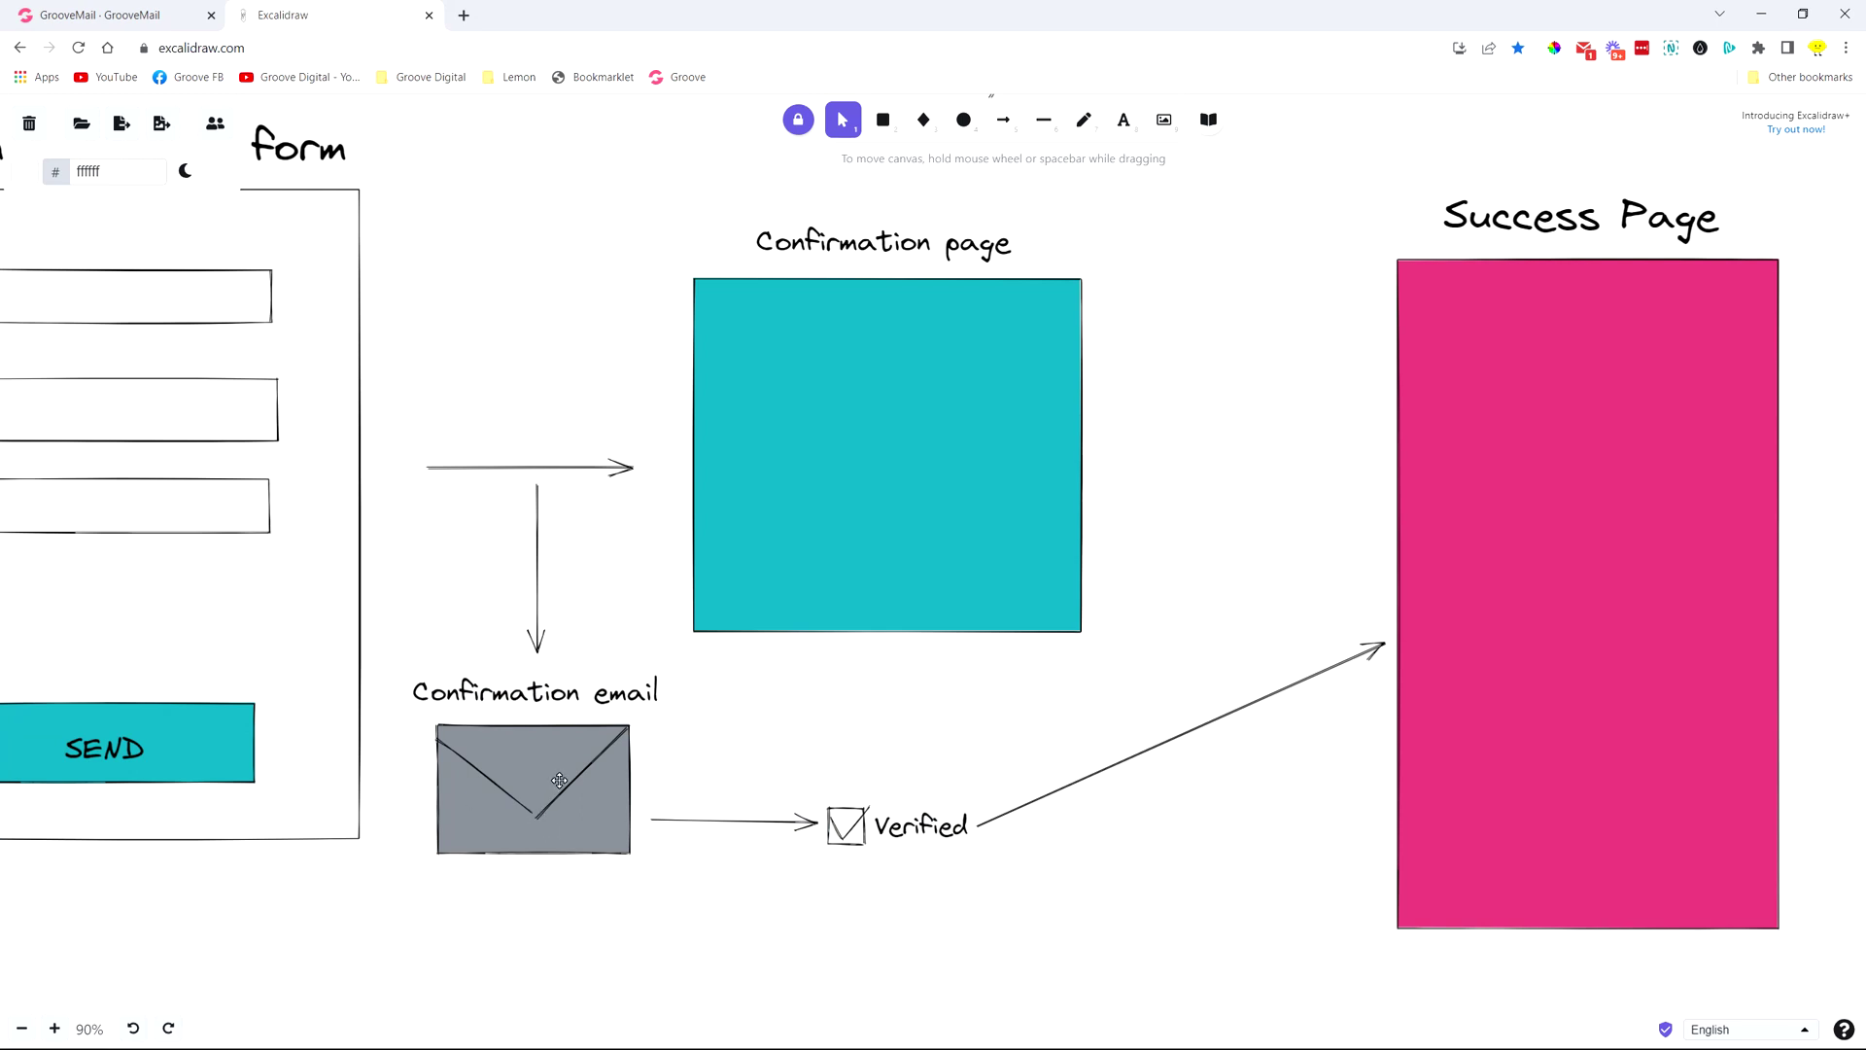
pyautogui.hscroll(-2, 558, 780)
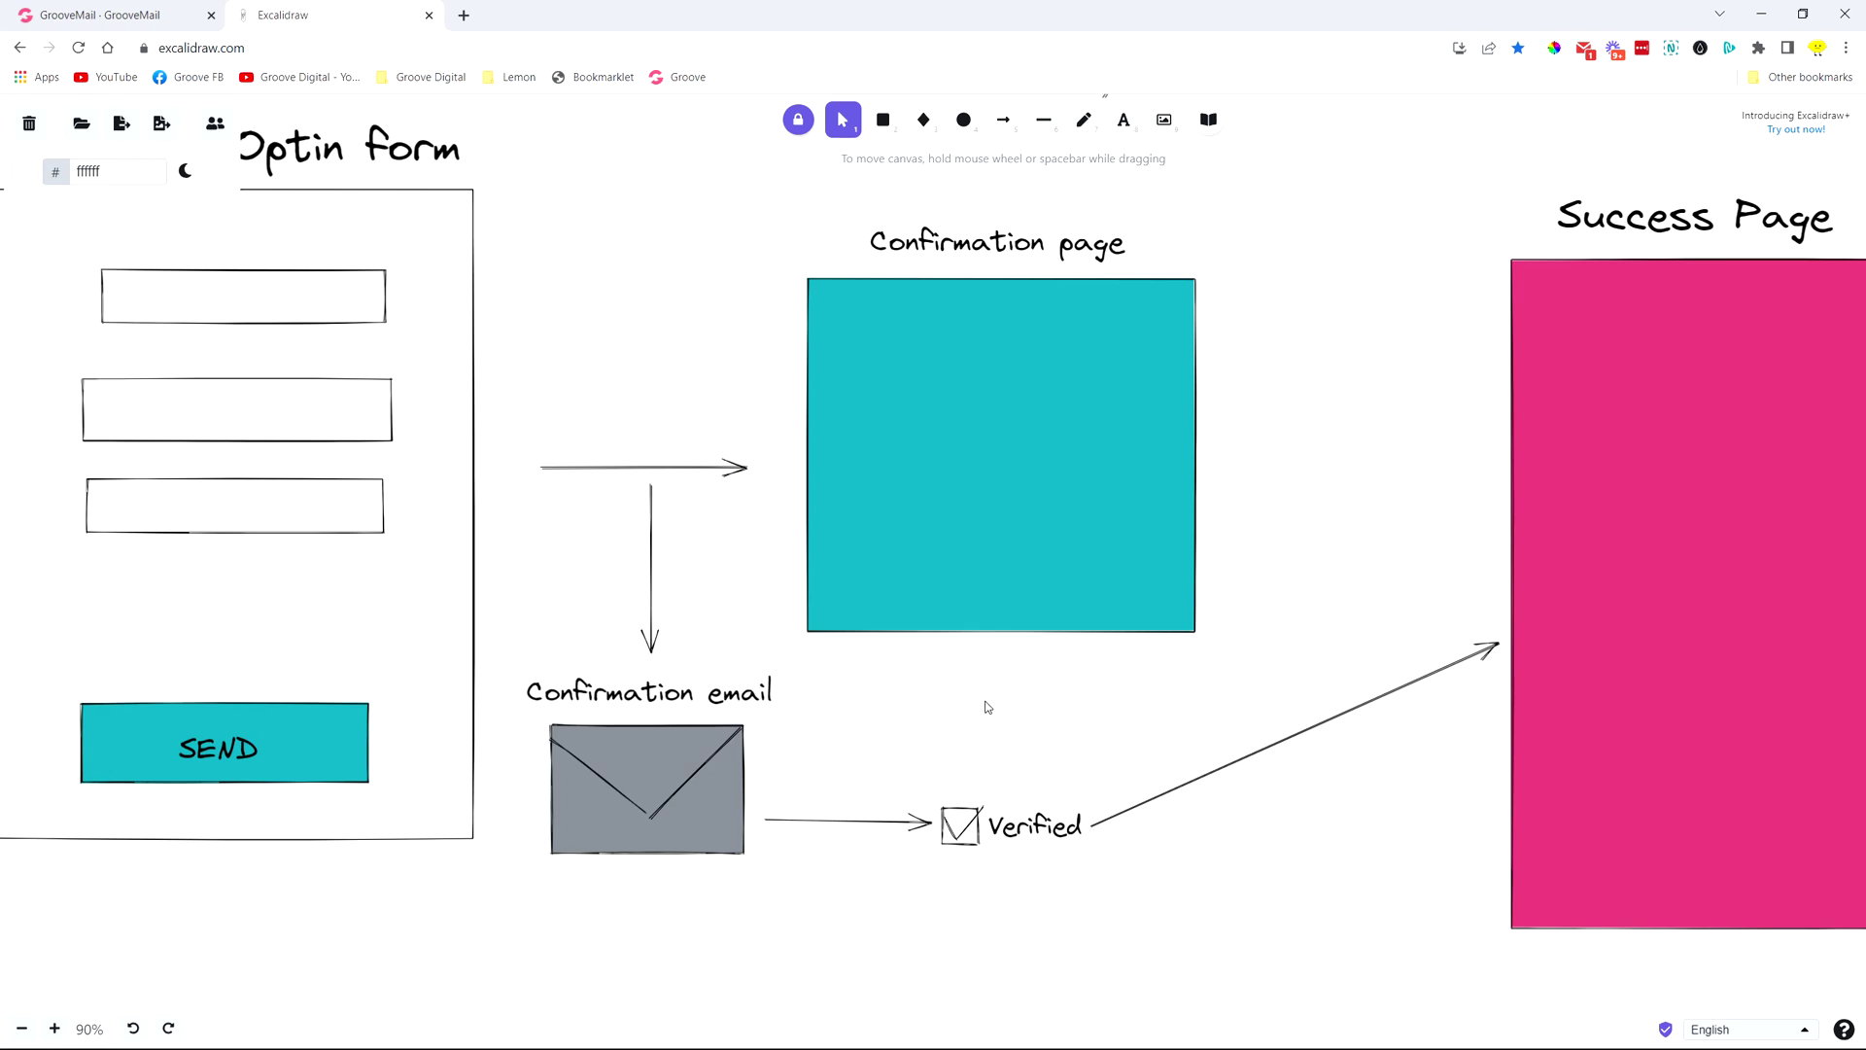
pyautogui.keyDown('ctrl'); pyautogui.scroll(-1, 986, 707); pyautogui.keyUp('ctrl')
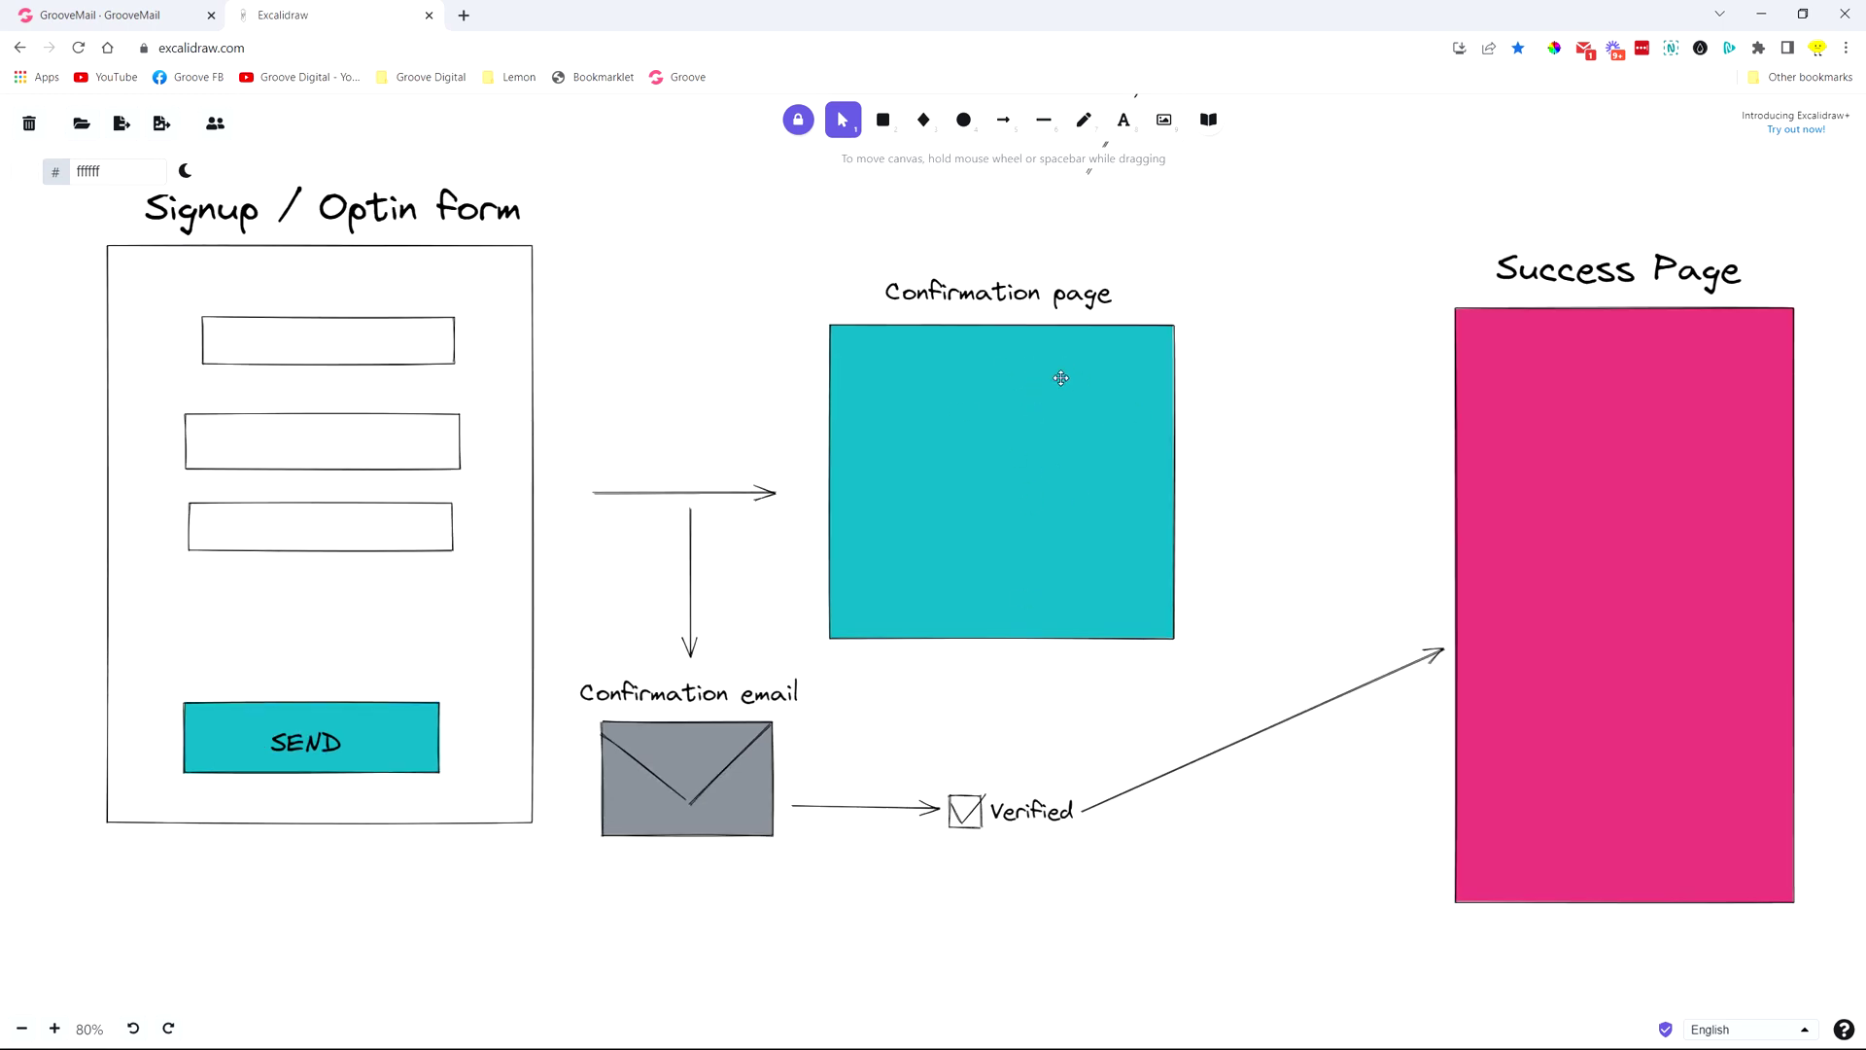